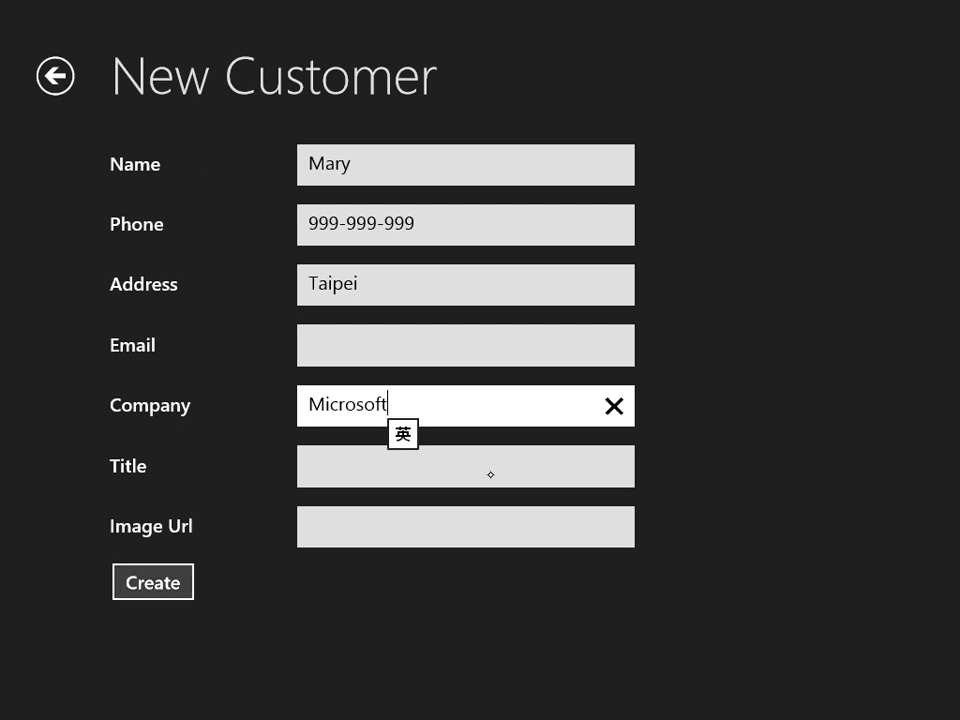
- Save the new customer and page through to its details among the customer tiles
{"action": "left_click", "coordinate": [153, 582]}
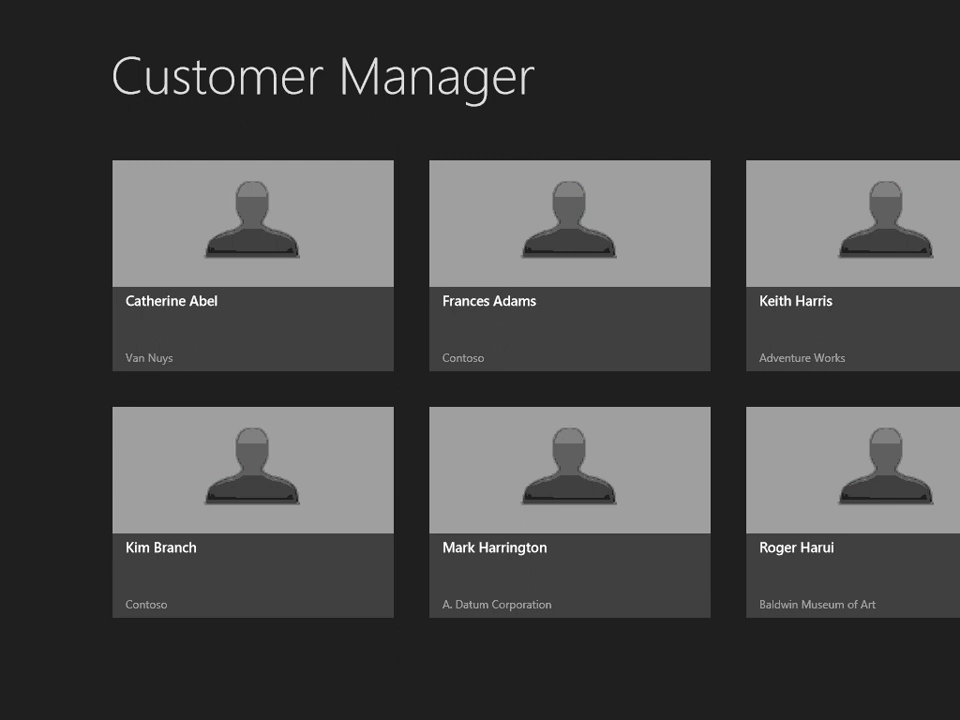
{"action": "scroll", "coordinate": [480, 390], "scroll_direction": "down", "scroll_amount": 15}
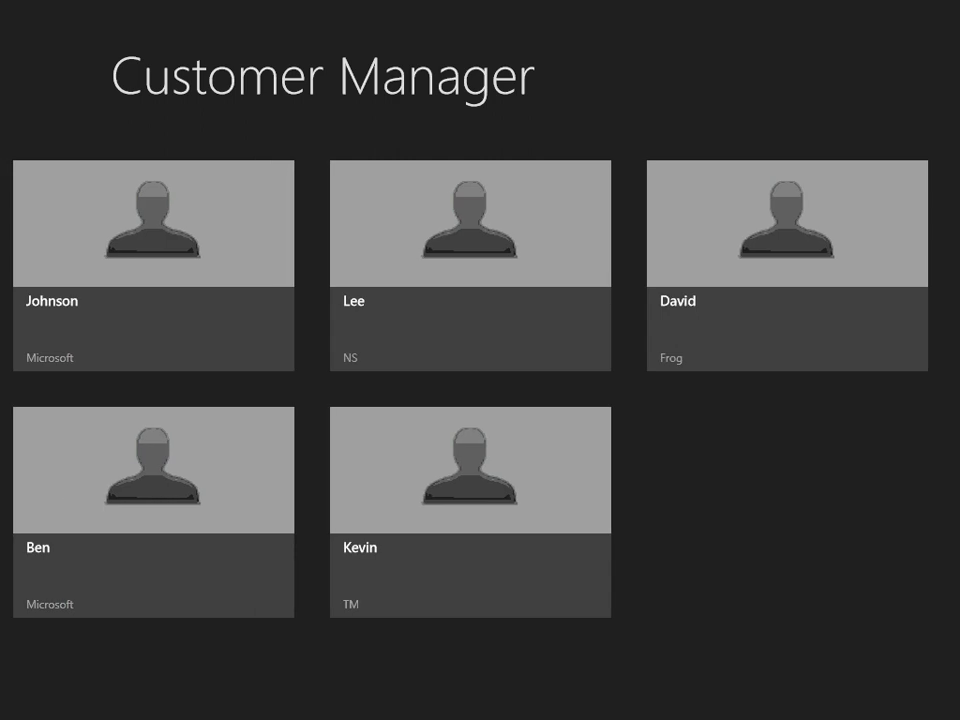
{"action": "left_click", "coordinate": [754, 279]}
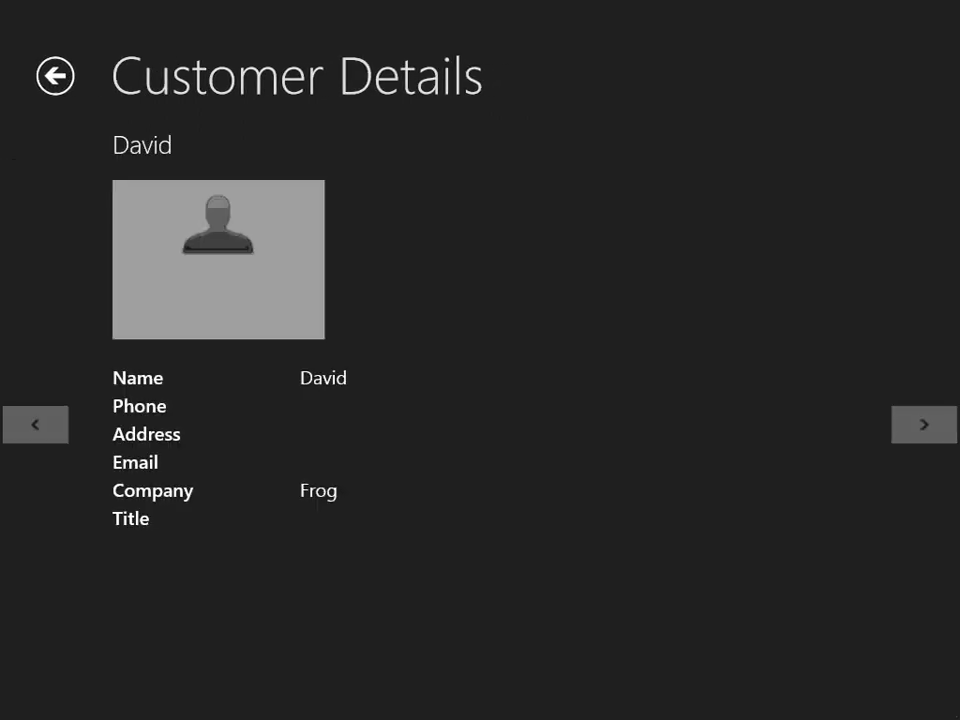
{"action": "left_click_drag", "start_coordinate": [693, 318], "coordinate": [490, 469]}
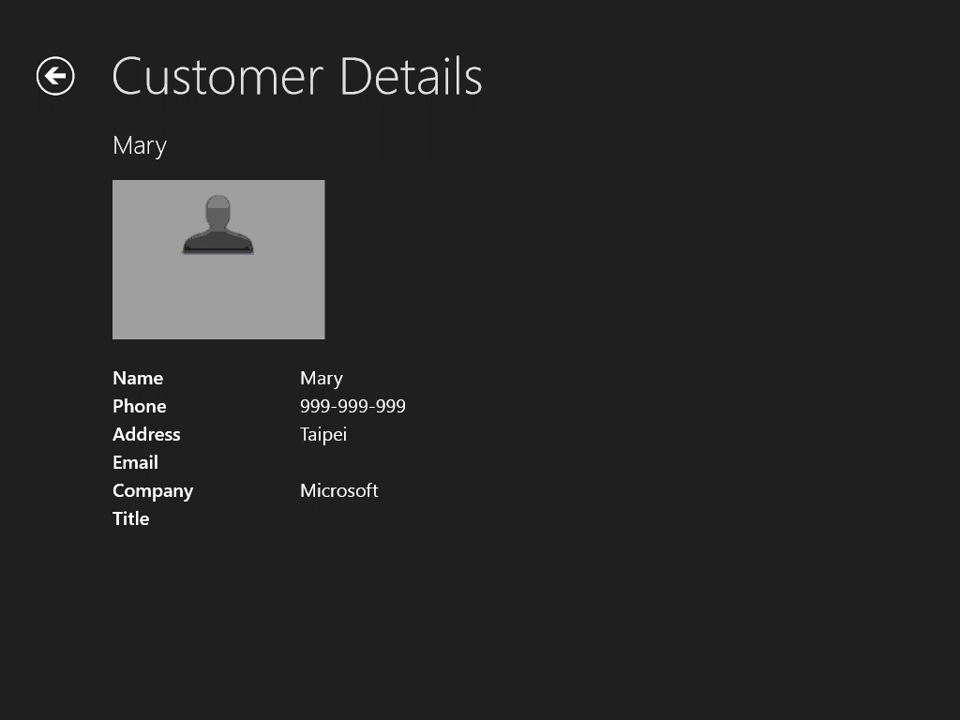
- Return to the customer list and switch back to Visual Studio
{"action": "key", "text": "alt+Left"}
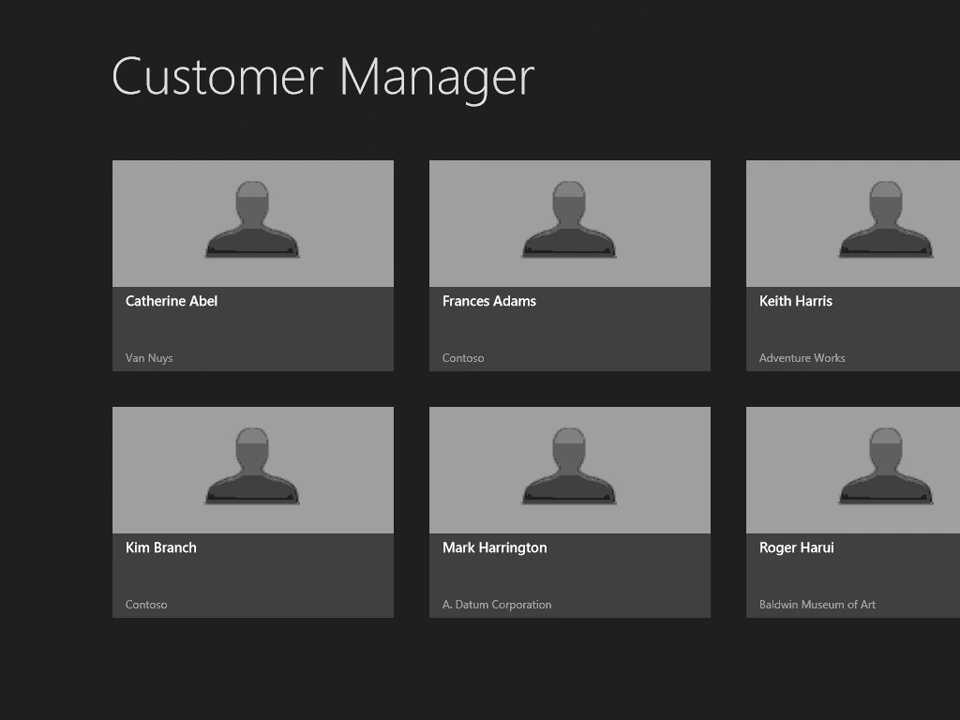
{"action": "key", "text": "super+z"}
{"action": "key", "text": "alt+Tab"}
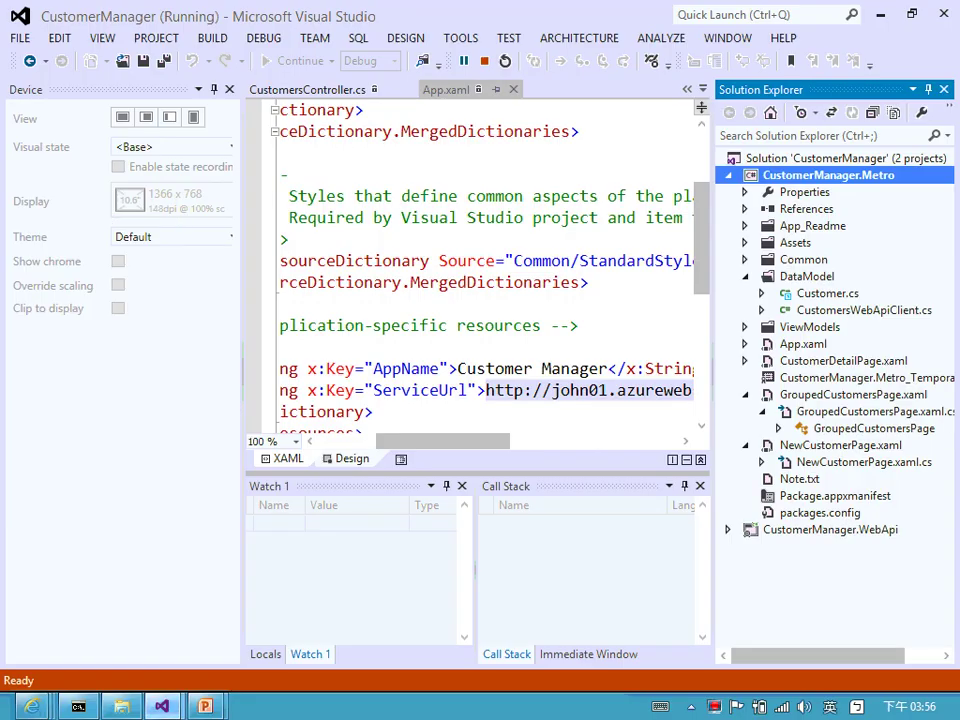
- Bring the Azure portal browser forward and return to the web sites list
{"action": "mouse_move", "coordinate": [33, 706]}
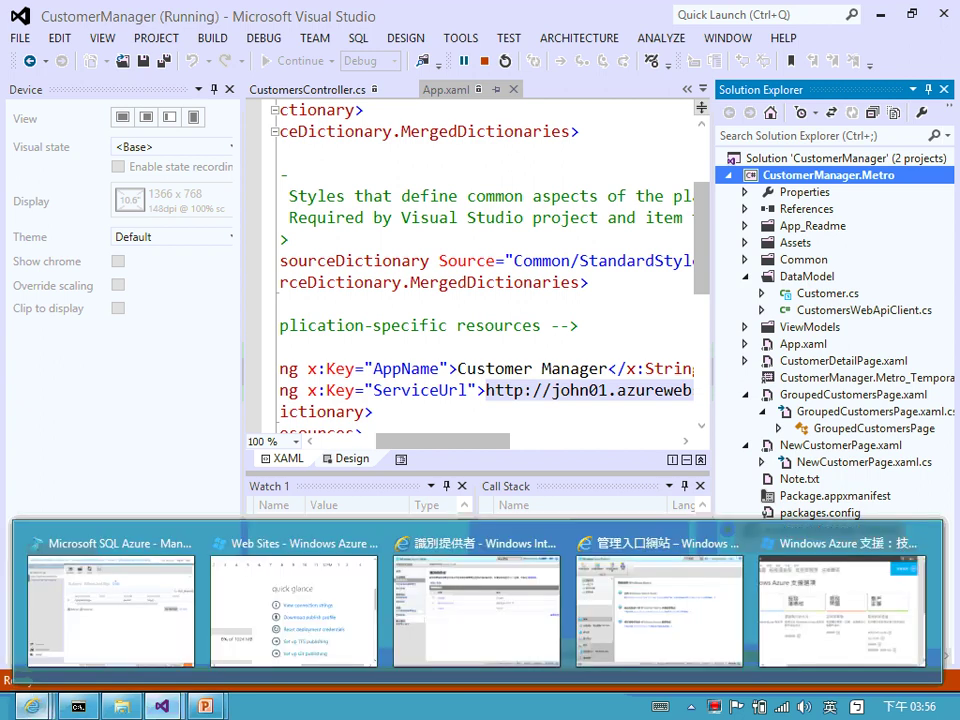
{"action": "left_click", "coordinate": [115, 587]}
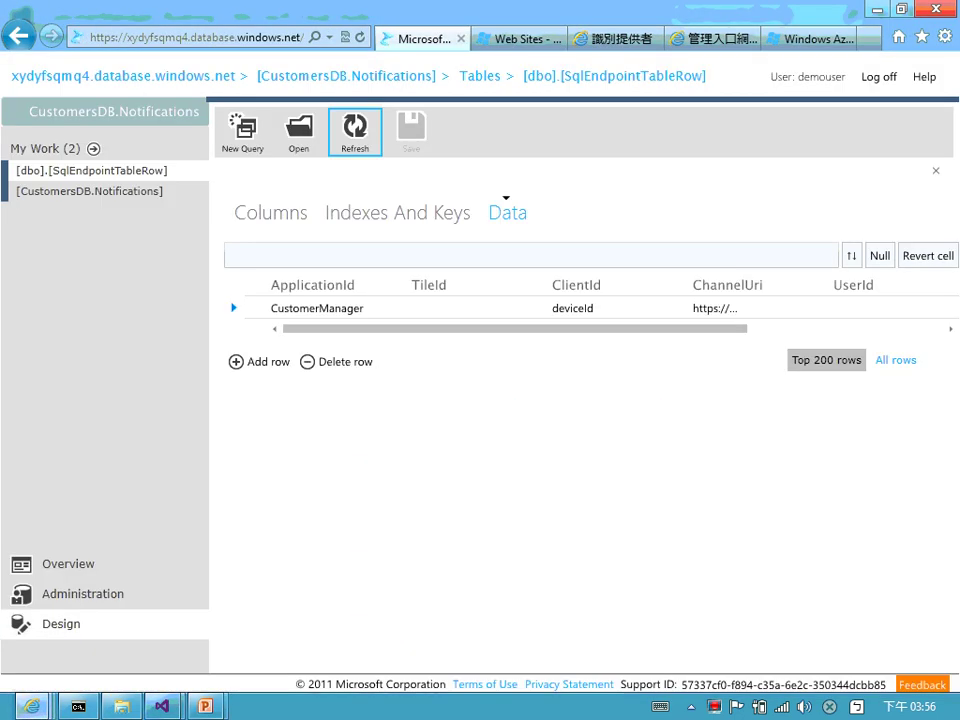
{"action": "left_click", "coordinate": [521, 37]}
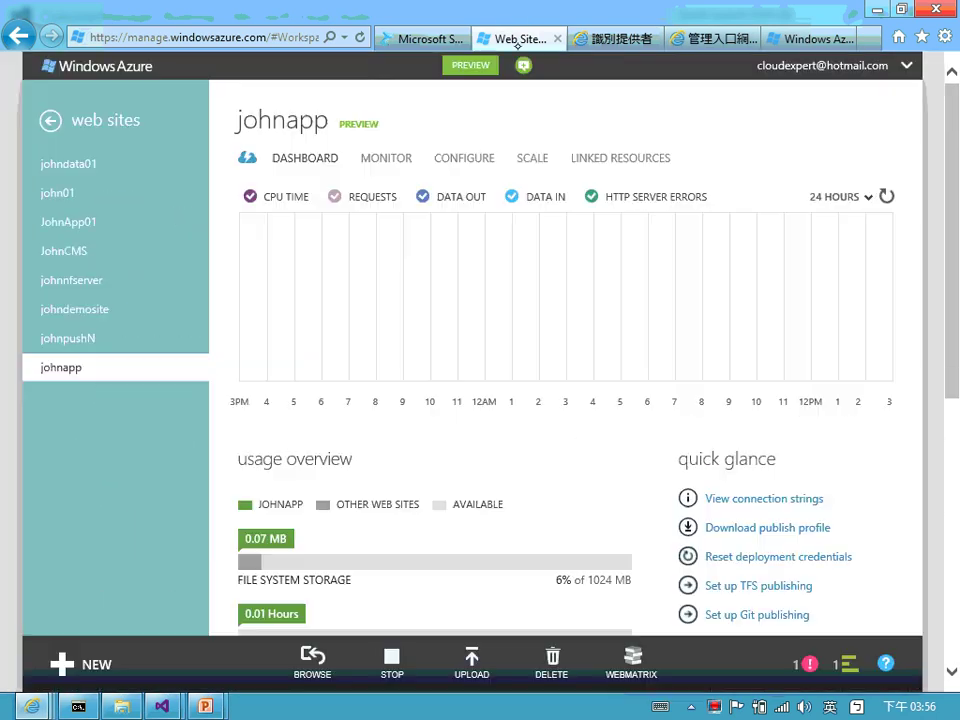
{"action": "left_click", "coordinate": [68, 221]}
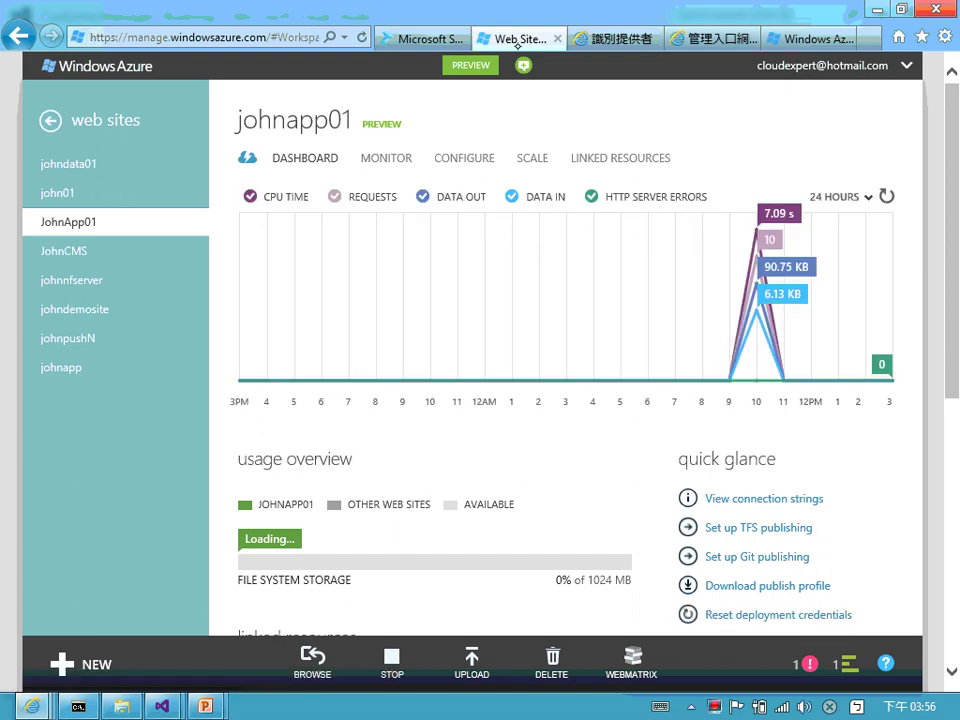
{"action": "key", "text": "alt+Left"}
{"action": "key", "text": "alt+Left"}
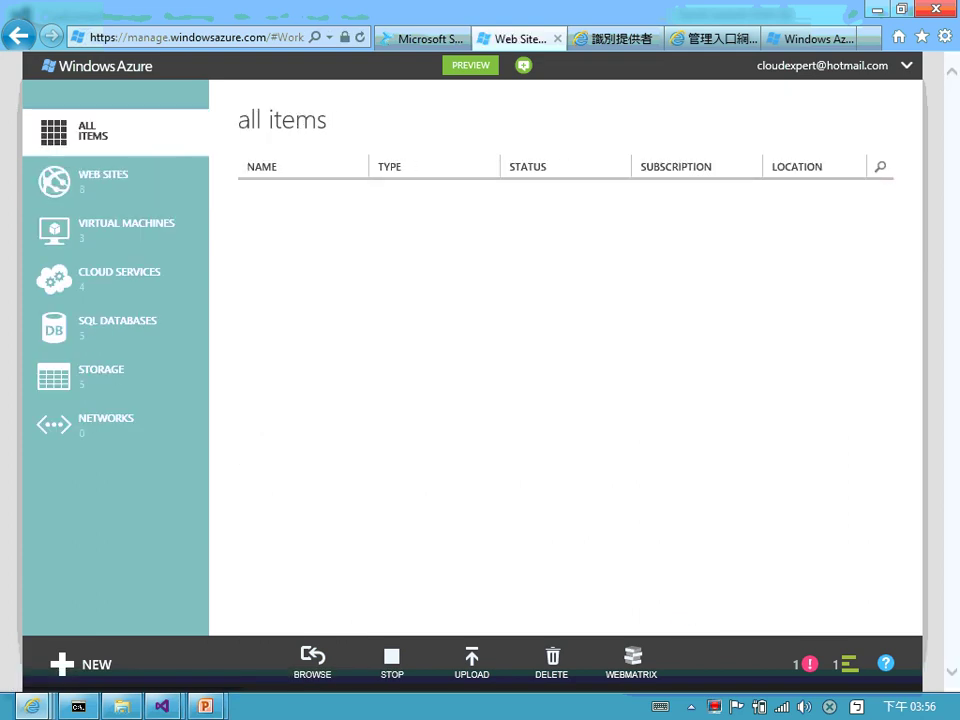
- From SQL databases, open the xydyfsqmq4 server dashboard listed in CustomersDB's row
{"action": "key", "text": "ctrl+plus"}
{"action": "key", "text": "ctrl+plus"}
{"action": "key", "text": "ctrl+plus"}
{"action": "left_click", "coordinate": [203, 350]}
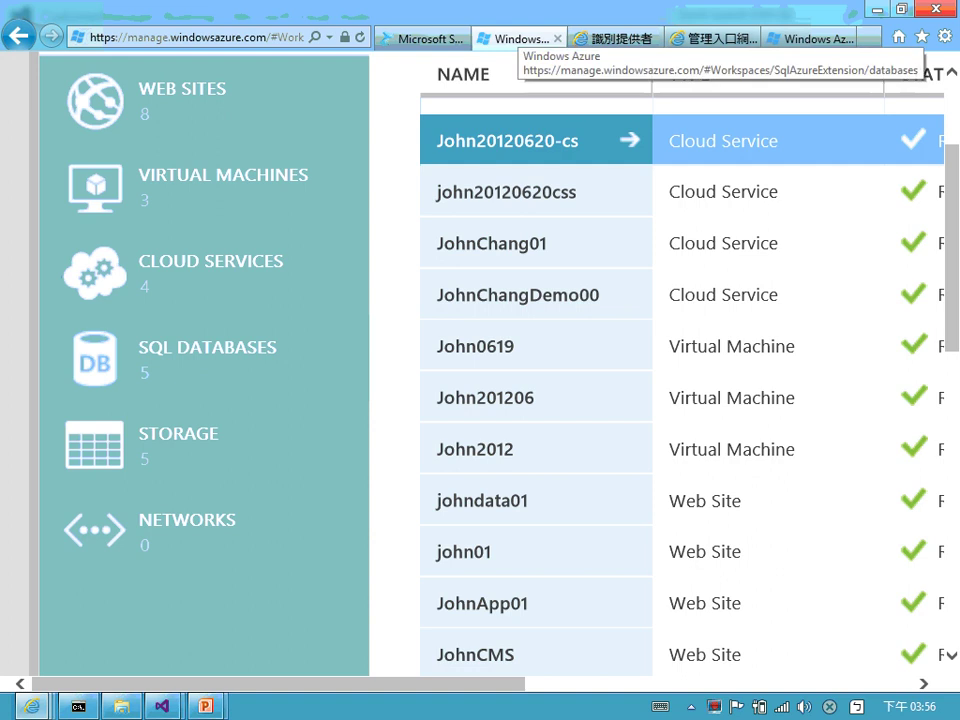
{"action": "scroll", "coordinate": [480, 300], "scroll_direction": "right", "scroll_amount": 2}
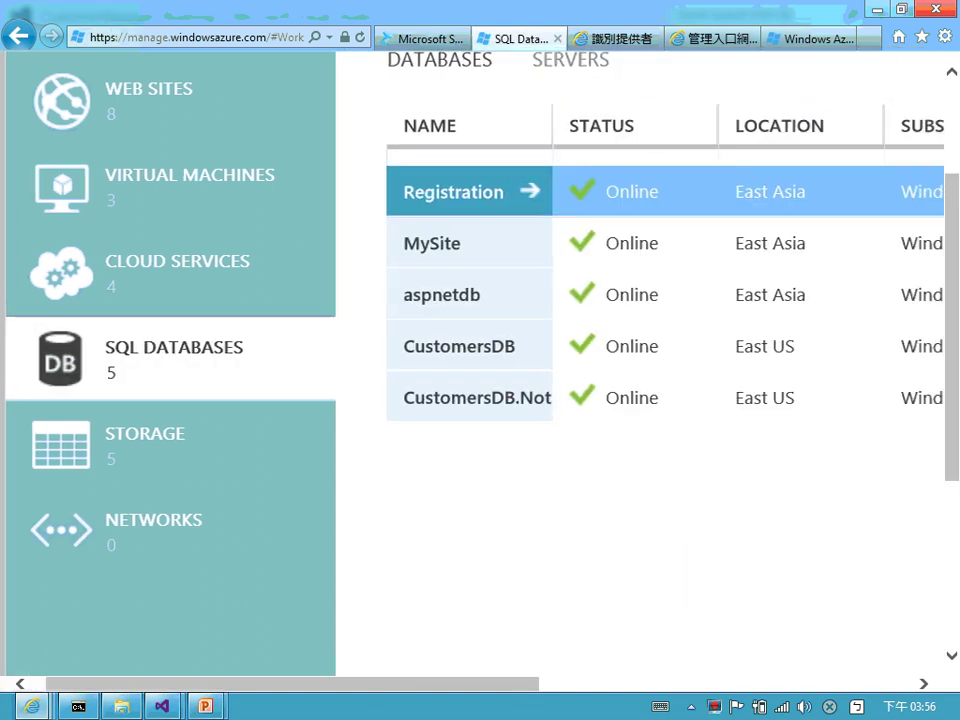
{"action": "scroll", "coordinate": [480, 345], "scroll_direction": "right", "scroll_amount": 3}
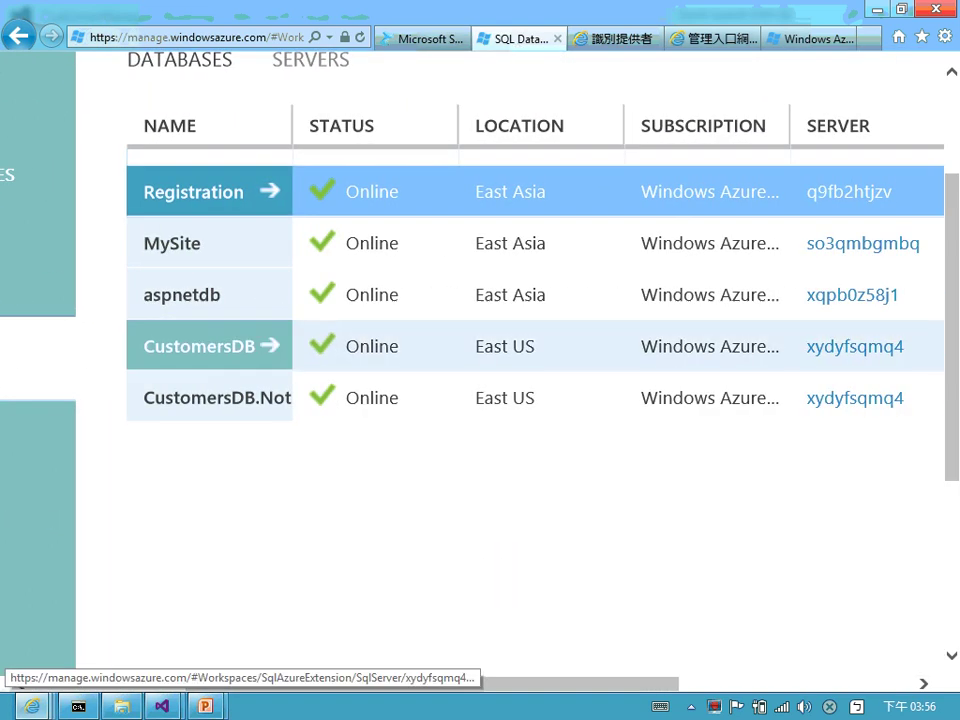
{"action": "left_click", "coordinate": [855, 346]}
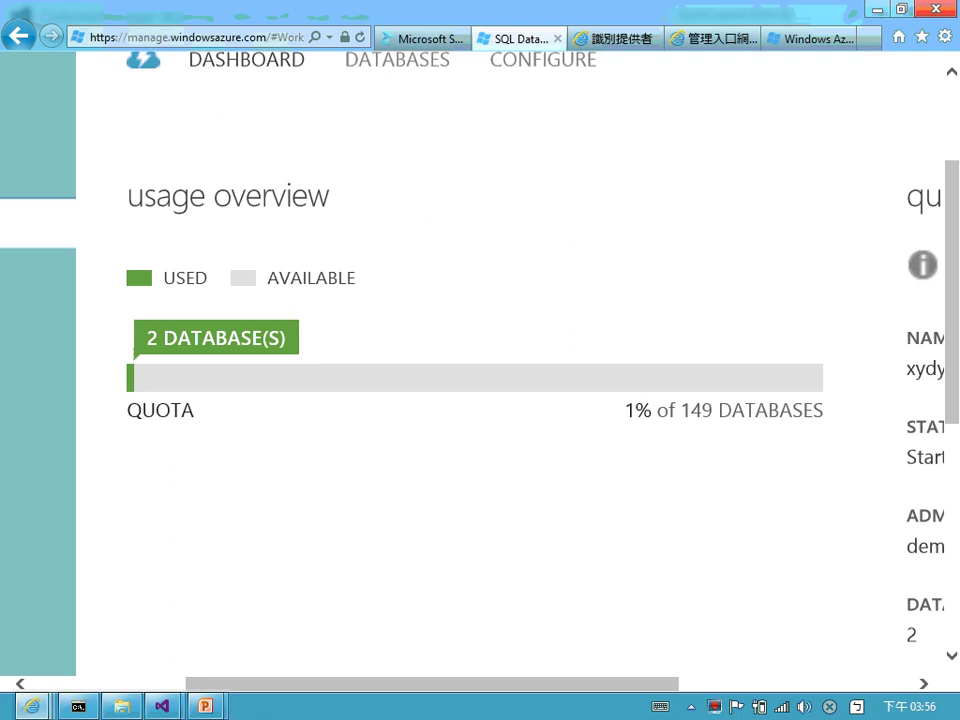
{"action": "scroll", "coordinate": [480, 400], "scroll_direction": "up", "scroll_amount": 3}
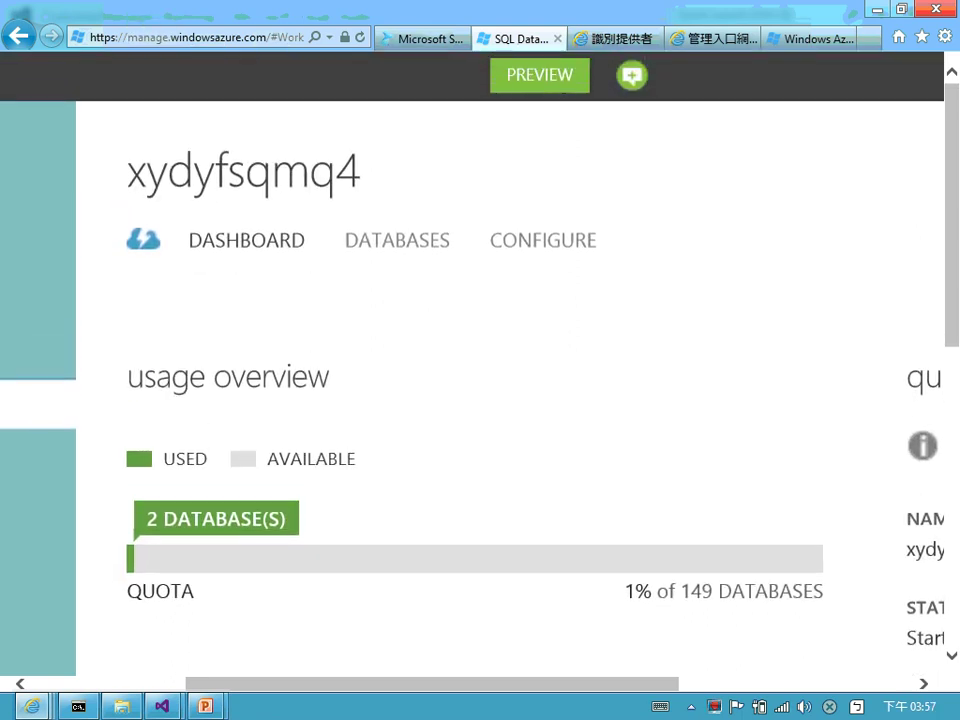
{"action": "left_click", "coordinate": [543, 240]}
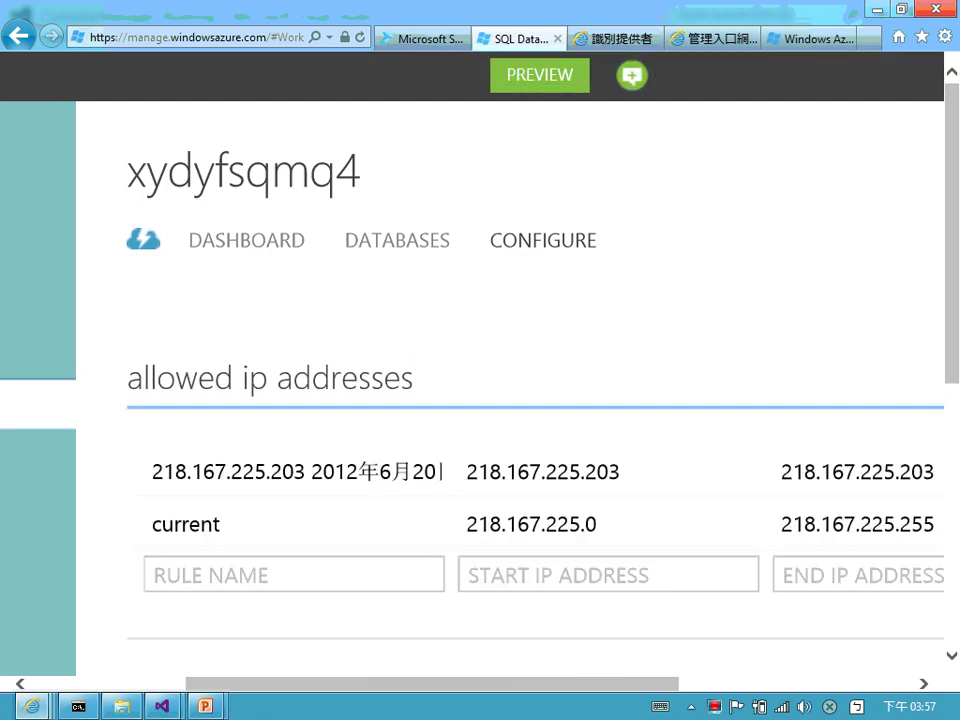
{"action": "scroll", "coordinate": [480, 400], "scroll_direction": "down", "scroll_amount": 1}
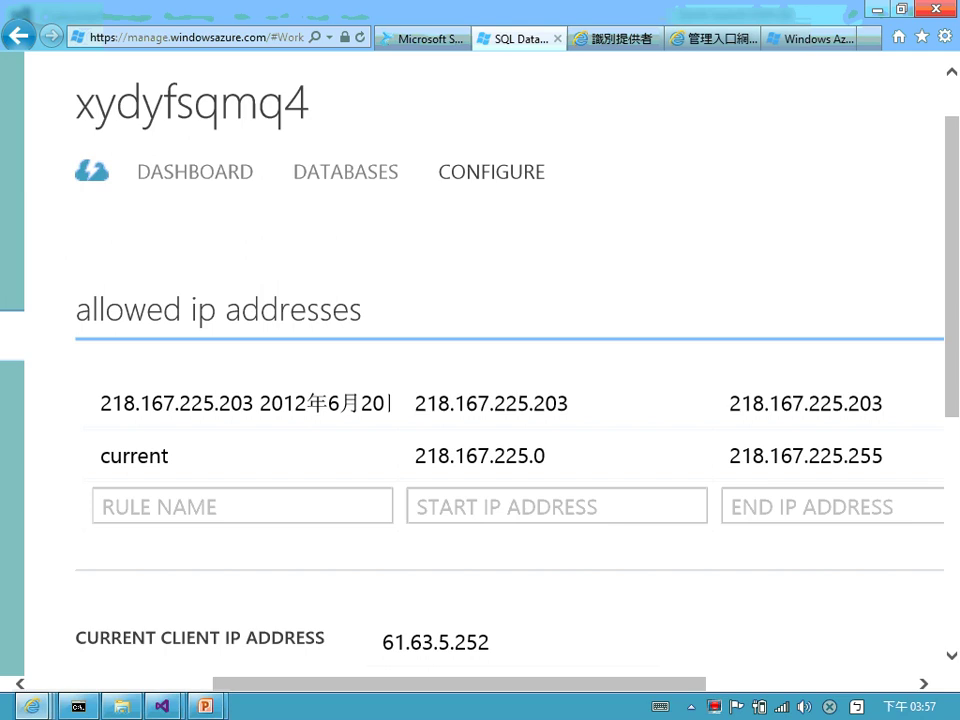
{"action": "scroll", "coordinate": [480, 400], "scroll_direction": "down", "scroll_amount": 1}
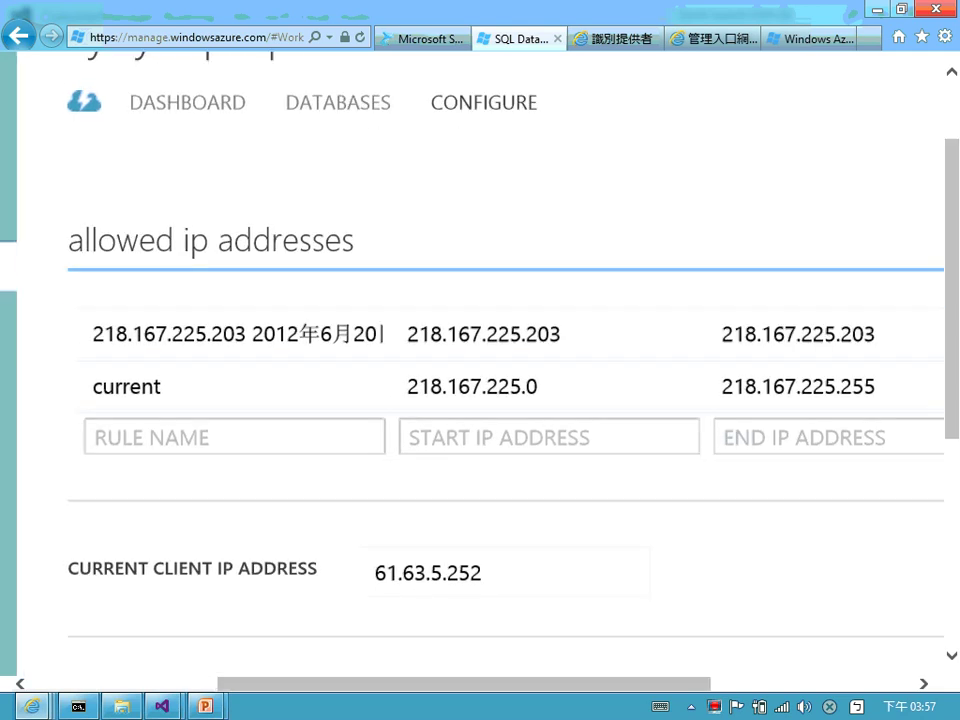
{"action": "left_click_drag", "start_coordinate": [377, 643], "coordinate": [428, 643]}
{"action": "double_click", "coordinate": [470, 558]}
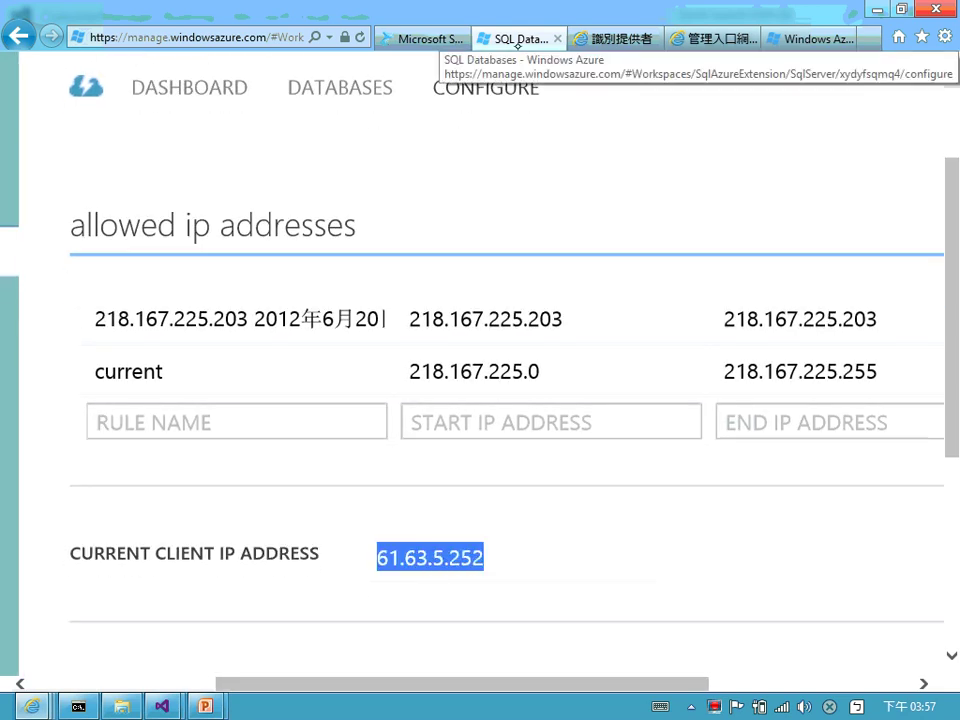
{"action": "right_click", "coordinate": [472, 557]}
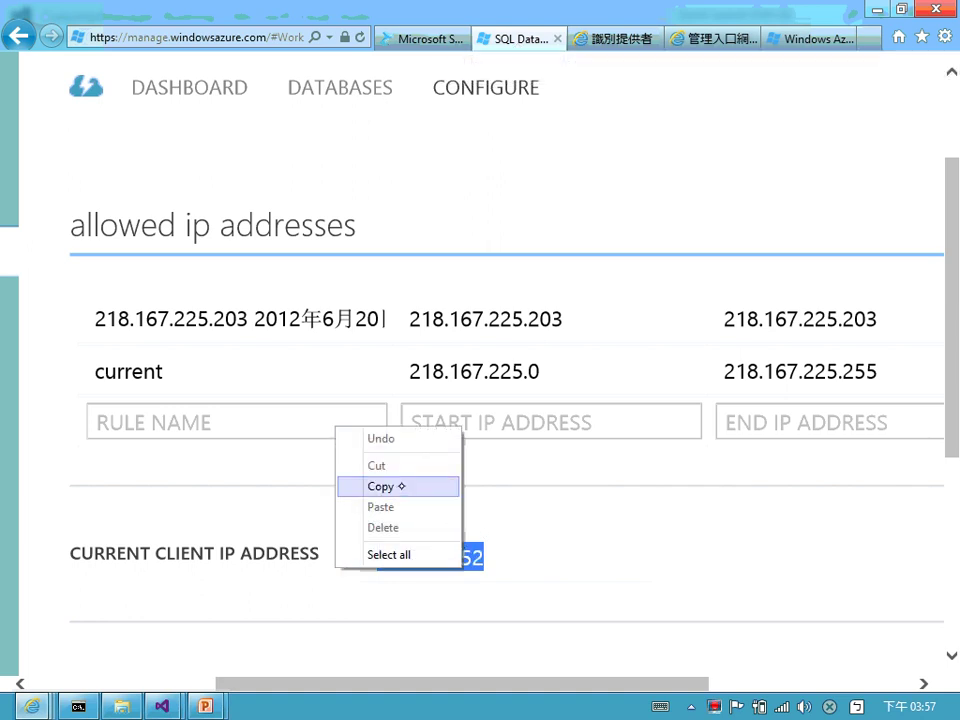
{"action": "left_click", "coordinate": [372, 486]}
- Replace the current rule's Start IP Address with 61.63.5.252
{"action": "left_click", "coordinate": [411, 371]}
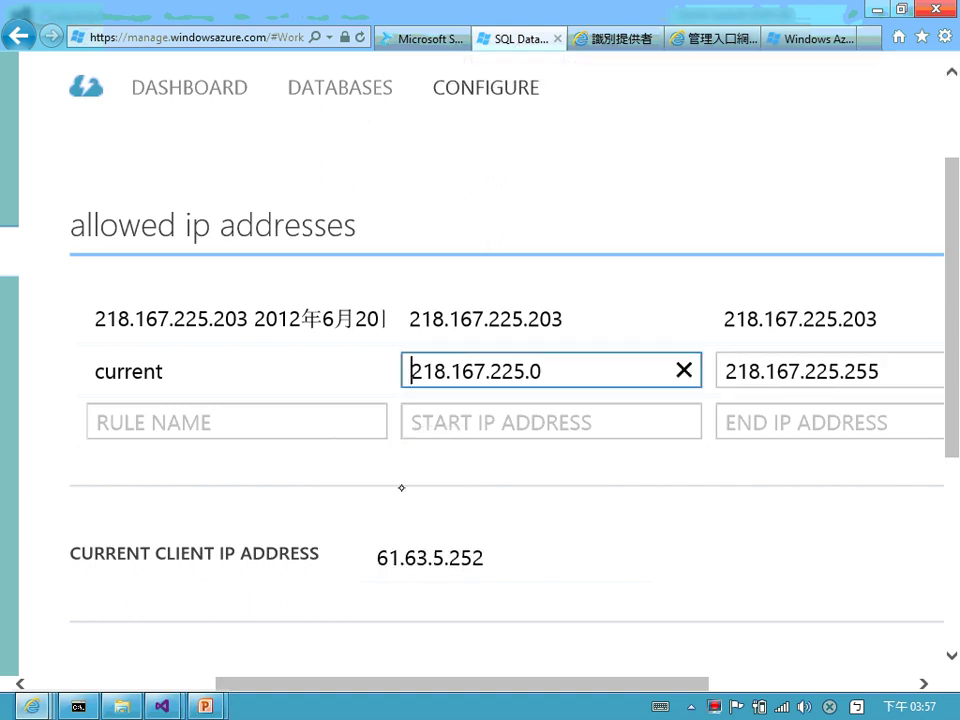
{"action": "left_click_drag", "start_coordinate": [411, 371], "coordinate": [567, 372]}
{"action": "right_click", "coordinate": [442, 374]}
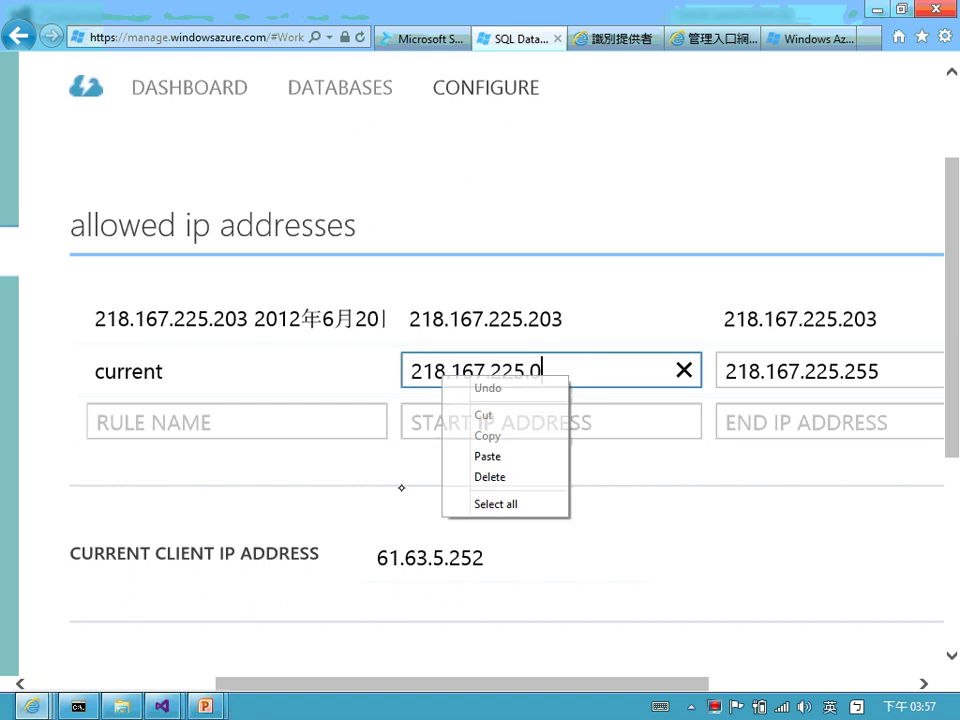
{"action": "left_click", "coordinate": [490, 456]}
{"action": "key", "text": "Right"}
{"action": "key", "text": "Right"}
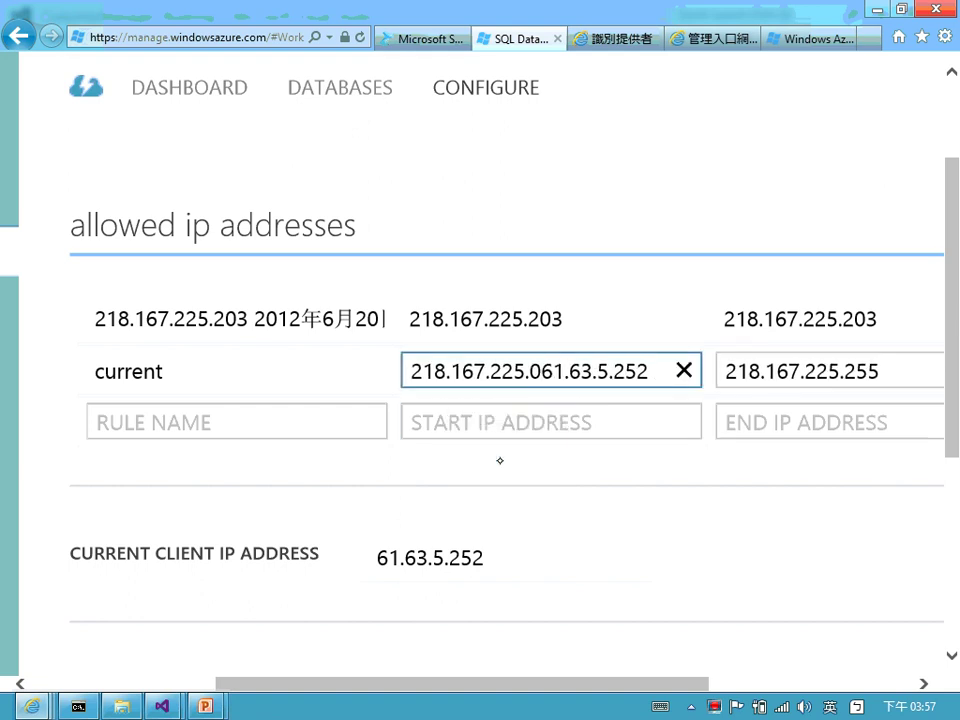
{"action": "key", "text": "shift+Home"}
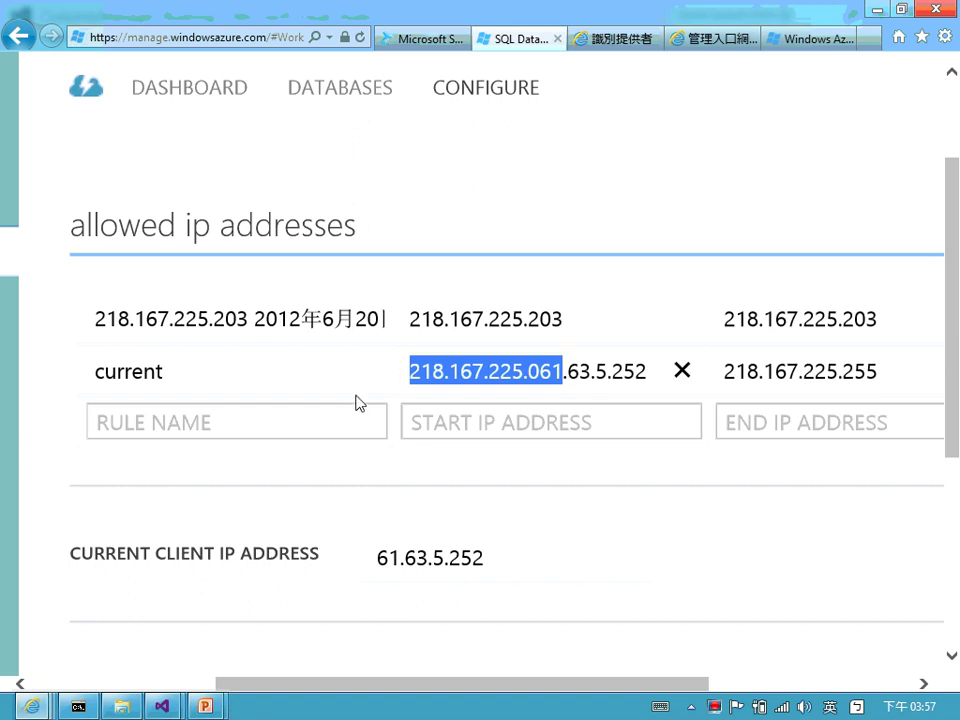
{"action": "left_click", "coordinate": [430, 380]}
{"action": "left_click_drag", "start_coordinate": [416, 377], "coordinate": [568, 377]}
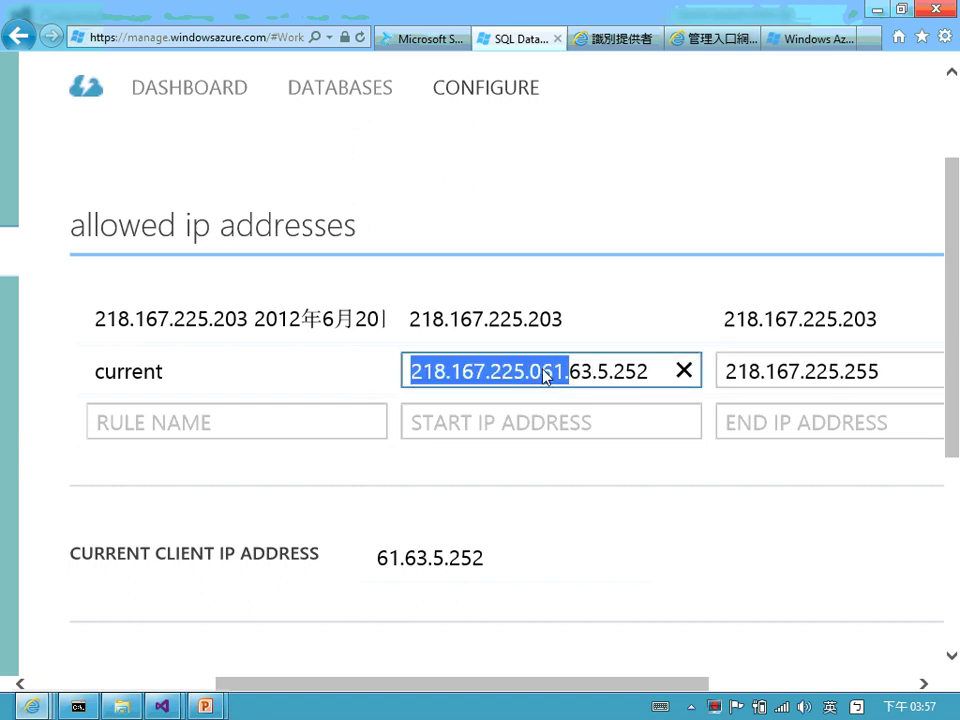
{"action": "left_click", "coordinate": [456, 373]}
{"action": "left_click_drag", "start_coordinate": [414, 371], "coordinate": [668, 367]}
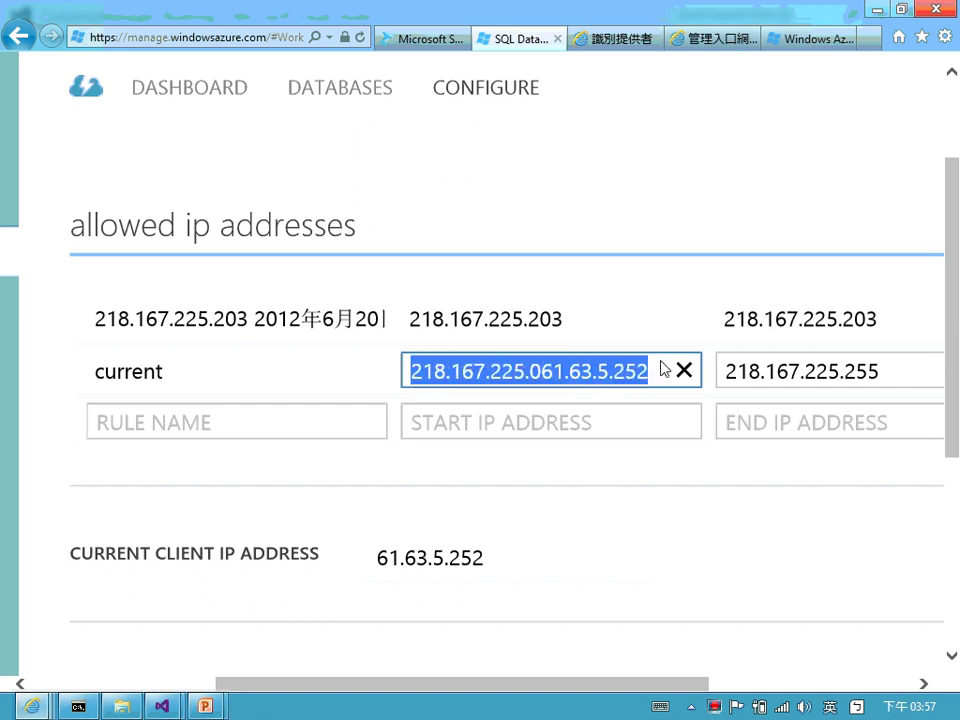
{"action": "key", "text": "ctrl+v"}
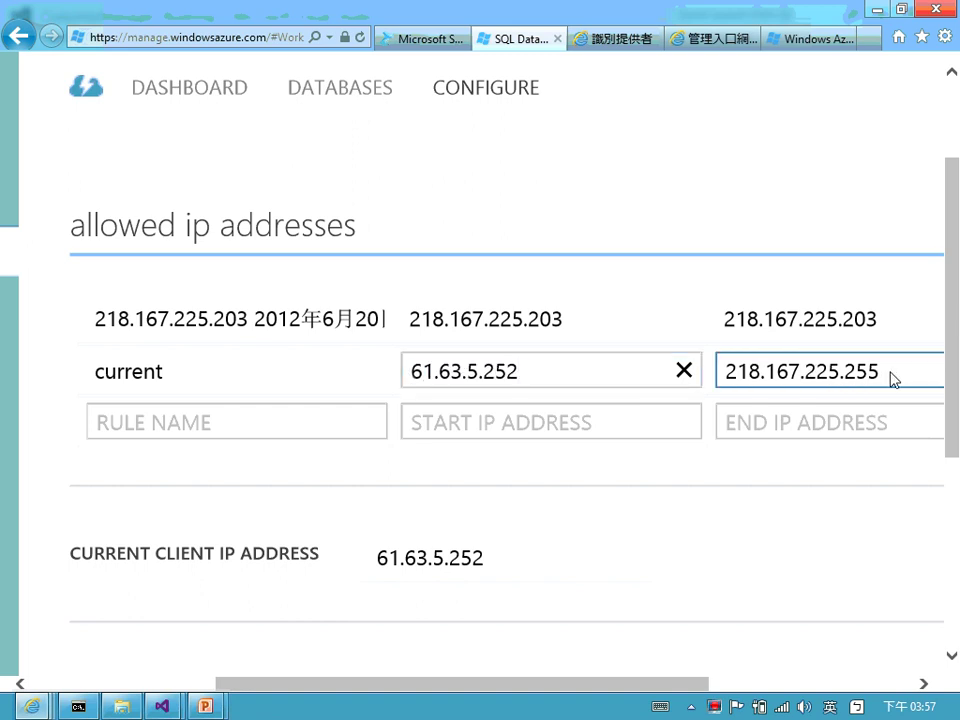
{"action": "left_click", "coordinate": [891, 379]}
- Set the current rule's End IP Address to 61.63.5.252 and save the firewall rules
{"action": "left_click_drag", "start_coordinate": [727, 380], "coordinate": [934, 381]}
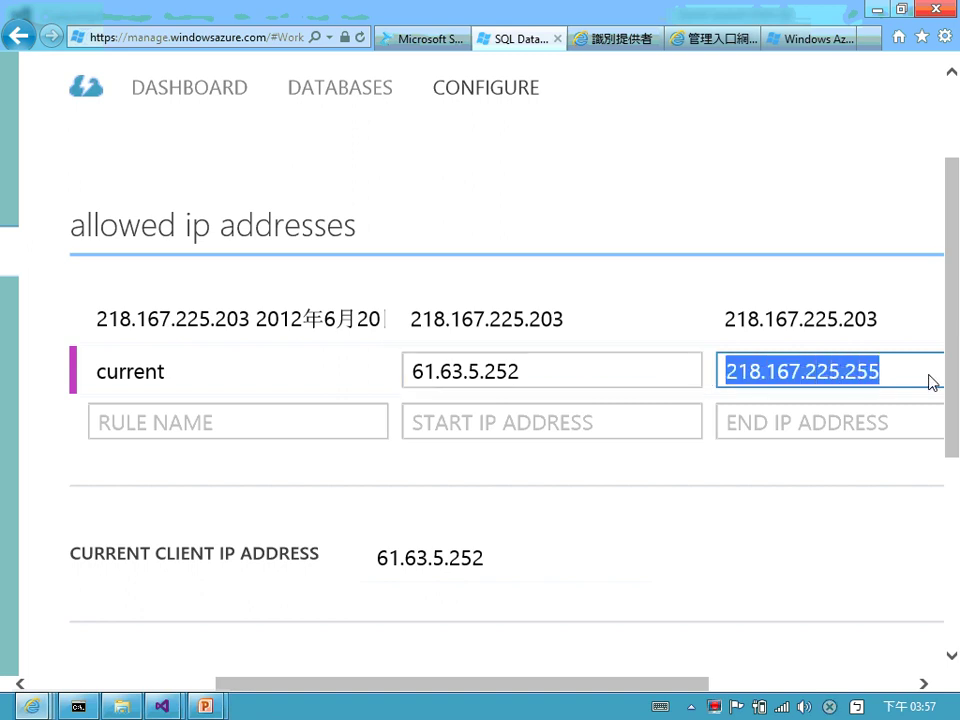
{"action": "key", "text": "ctrl+v"}
{"action": "left_click", "coordinate": [678, 627]}
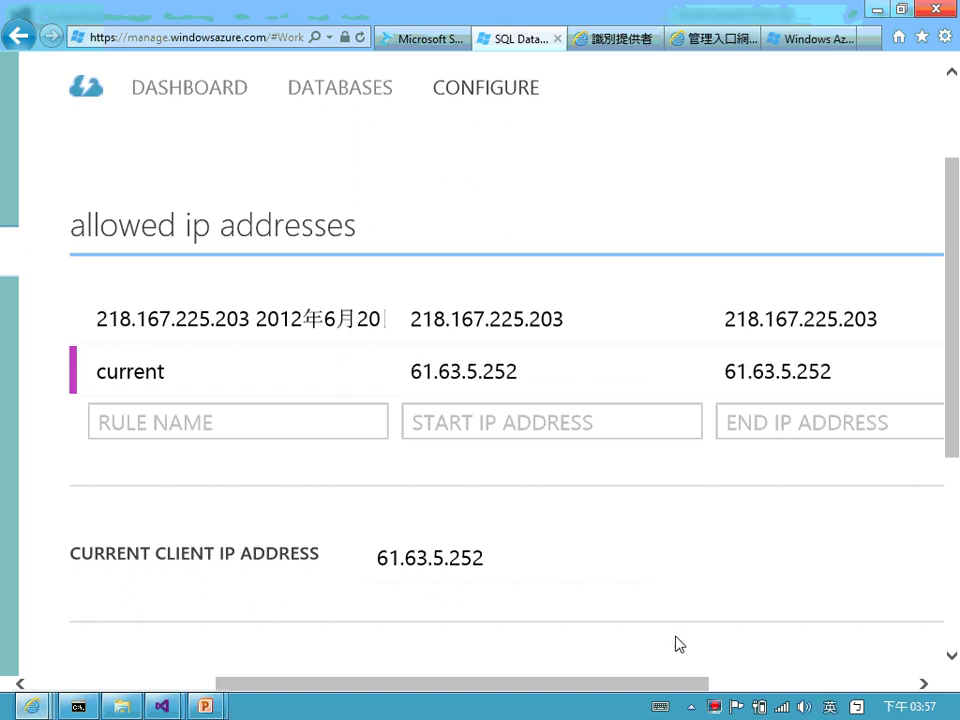
{"action": "scroll", "coordinate": [678, 644], "scroll_direction": "right", "scroll_amount": 3}
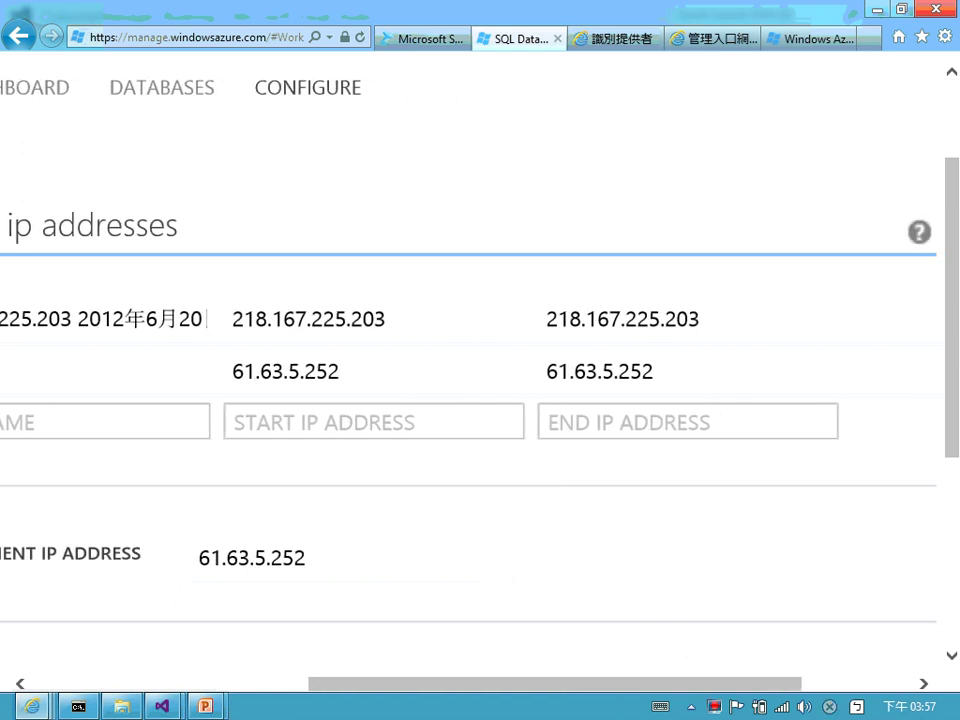
{"action": "scroll", "coordinate": [678, 640], "scroll_direction": "right", "scroll_amount": 3}
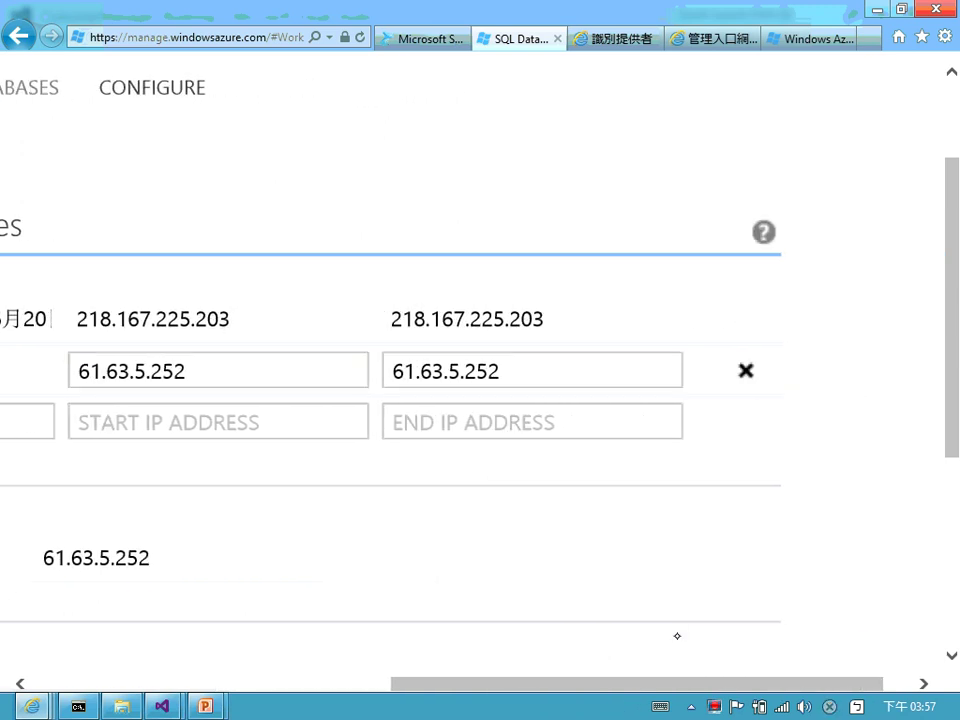
{"action": "scroll", "coordinate": [677, 636], "scroll_direction": "down", "scroll_amount": 5}
{"action": "scroll", "coordinate": [677, 636], "scroll_direction": "left", "scroll_amount": 3}
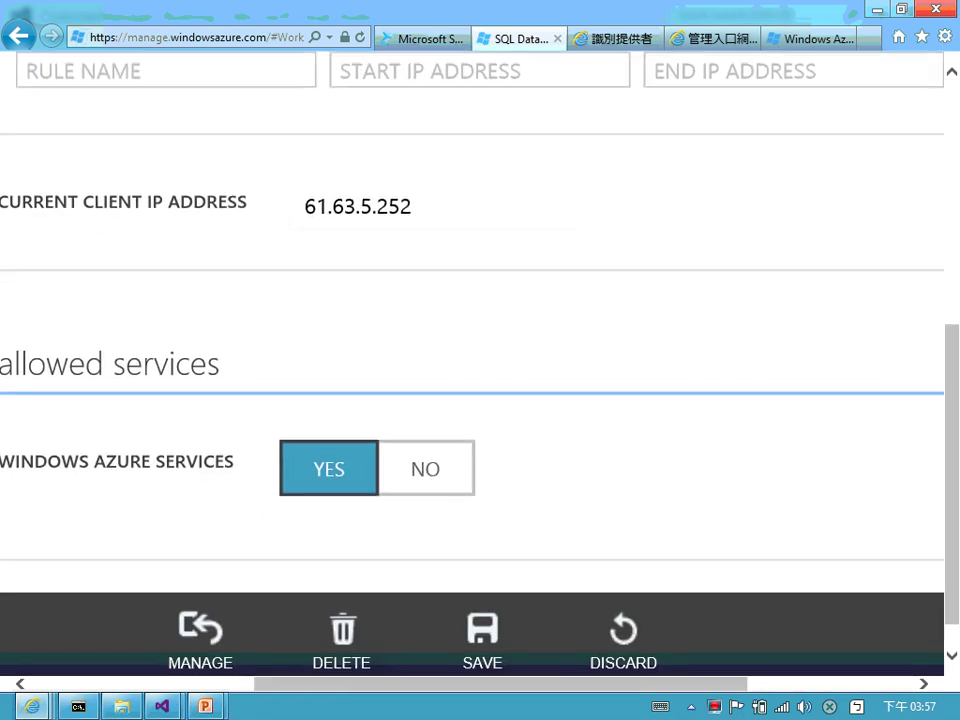
{"action": "left_click", "coordinate": [482, 635]}
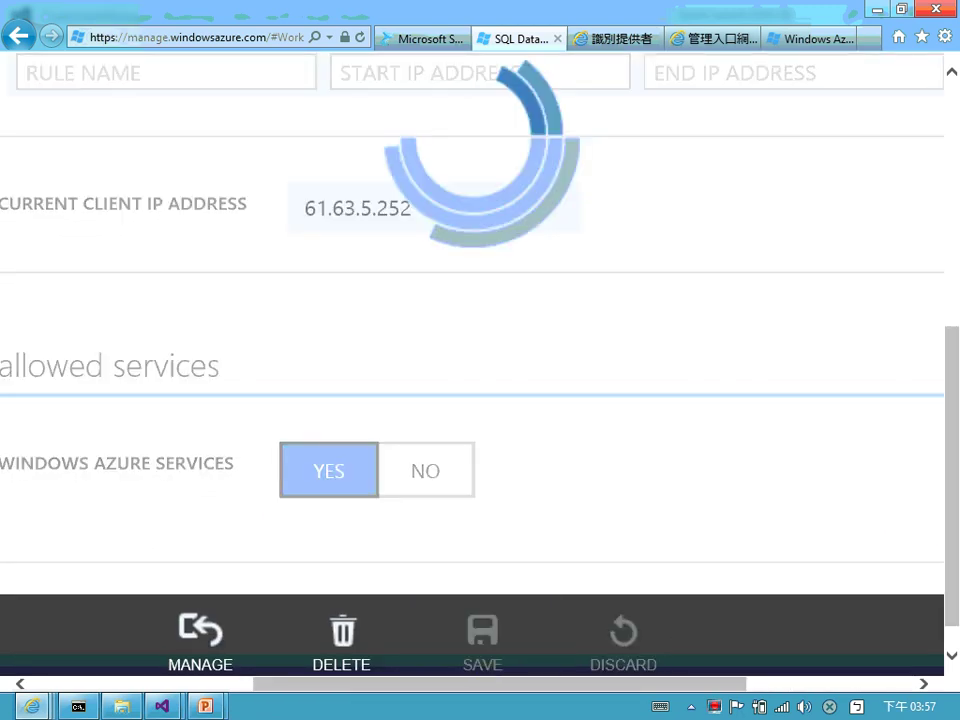
{"action": "scroll", "coordinate": [480, 380], "scroll_direction": "up", "scroll_amount": 3}
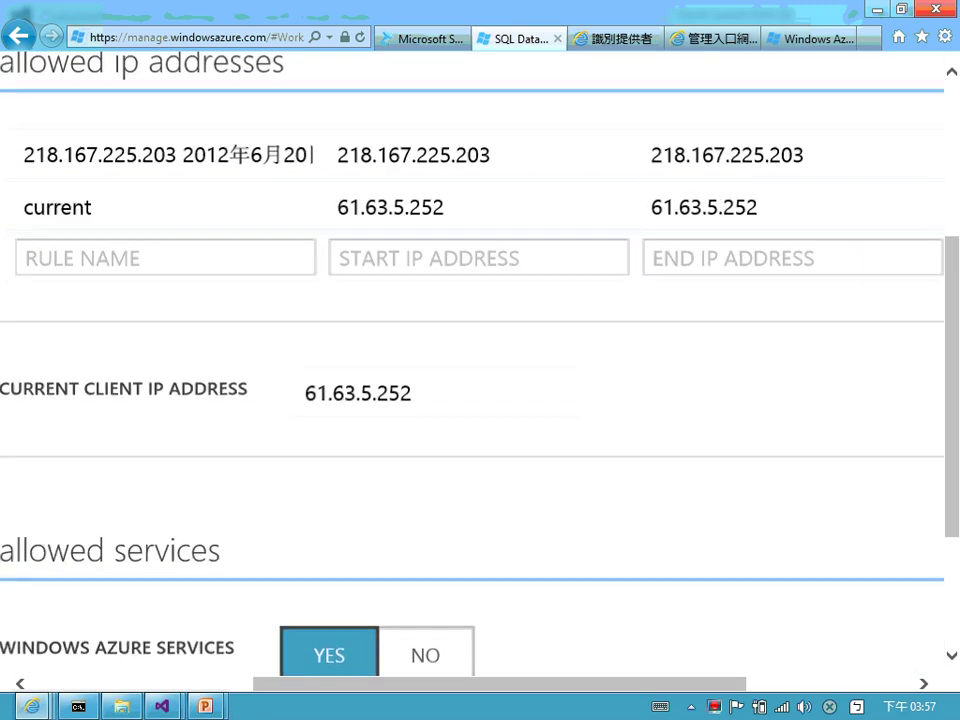
{"action": "key", "text": "ctrl+0"}
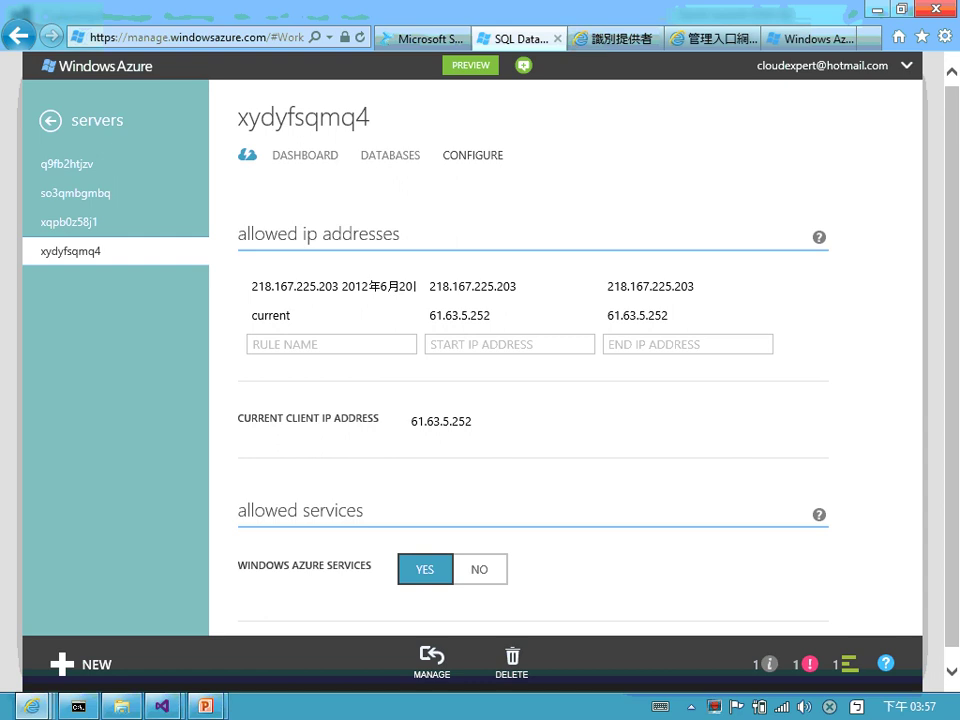
- Open CustomersDB's dashboard from the SQL databases list and follow its MANAGE URL link
{"action": "left_click", "coordinate": [50, 120]}
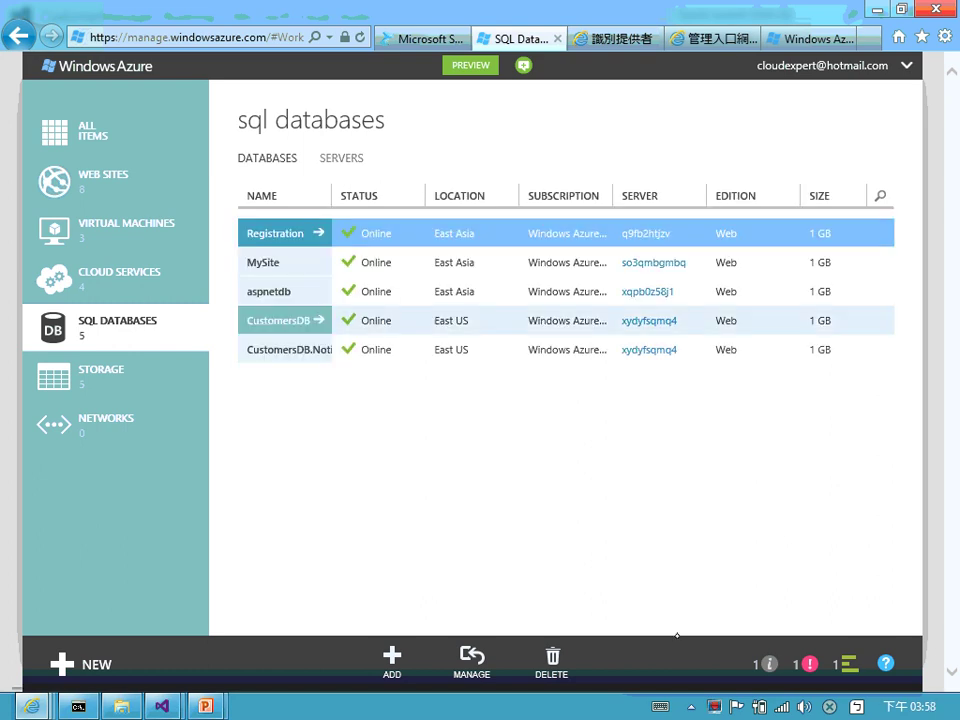
{"action": "left_click", "coordinate": [318, 320]}
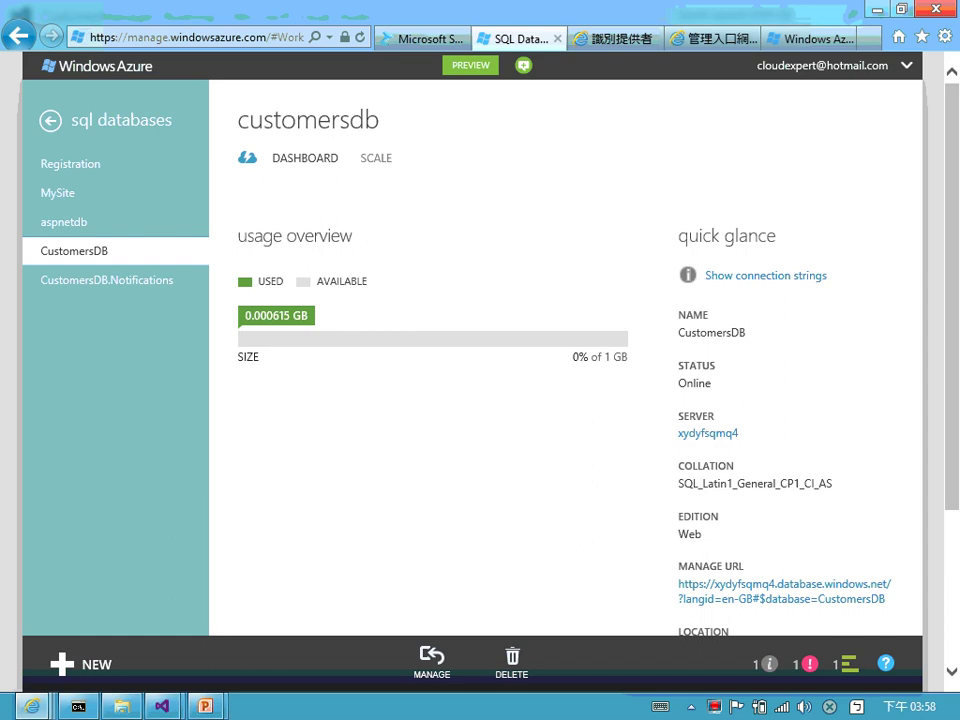
{"action": "scroll", "coordinate": [866, 554], "scroll_direction": "up", "scroll_amount": 5}
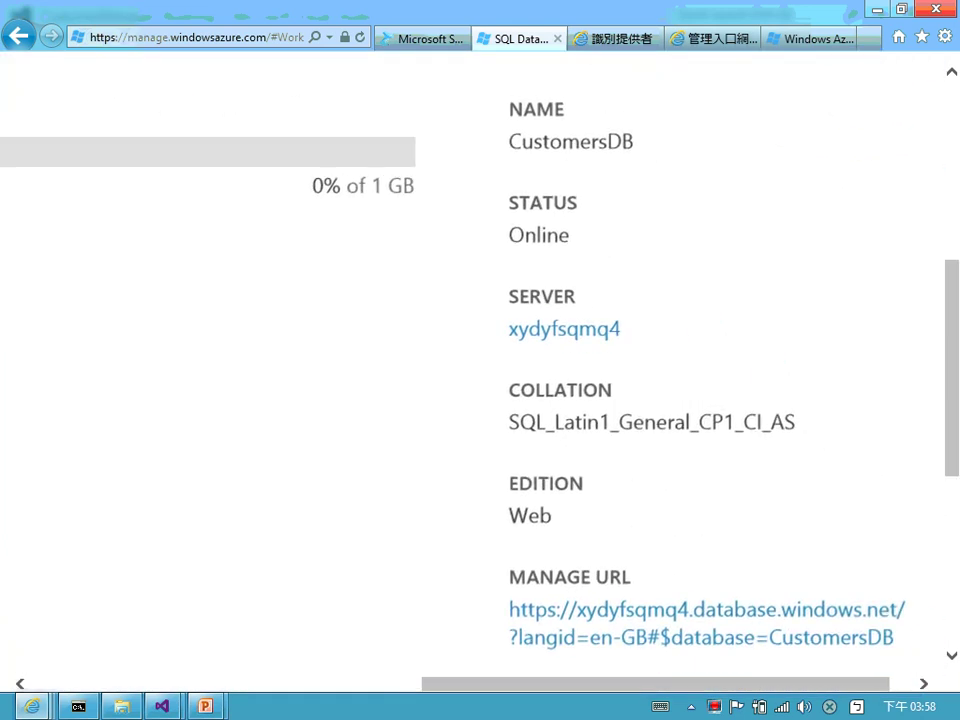
{"action": "scroll", "coordinate": [650, 400], "scroll_direction": "down", "scroll_amount": 3}
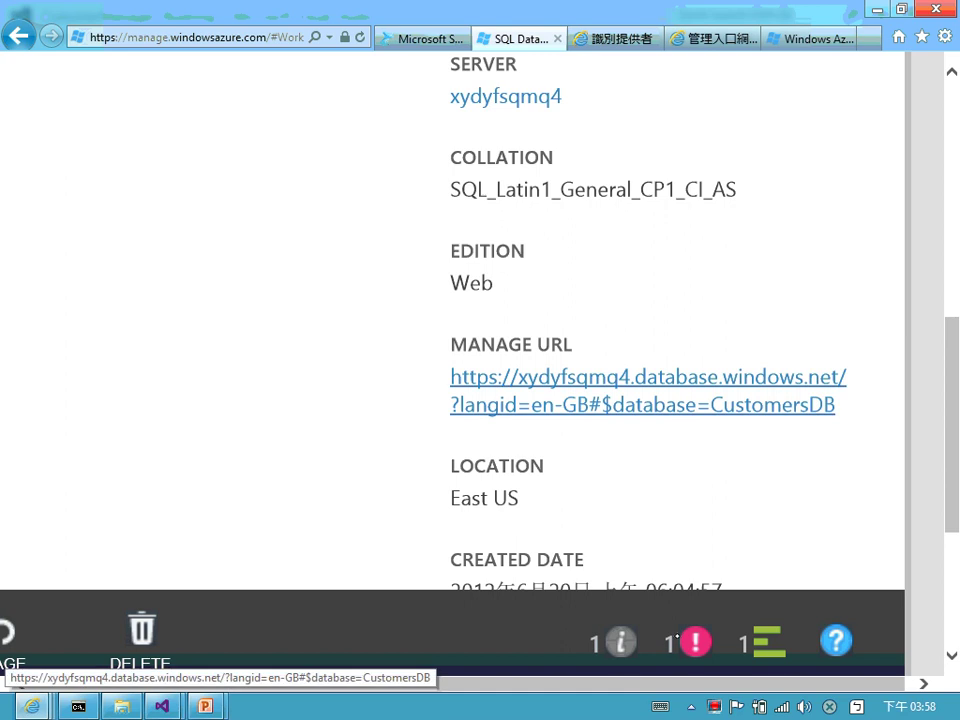
{"action": "left_click", "coordinate": [648, 390]}
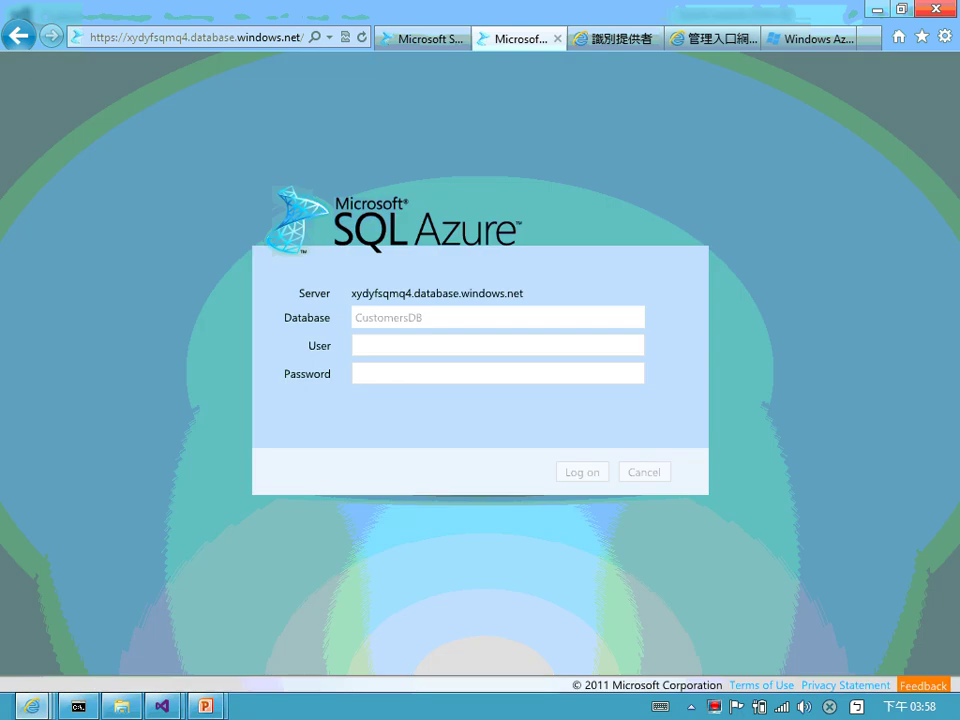
- Log on to CustomersDB by entering the database user name and the account password
{"action": "left_click", "coordinate": [420, 347]}
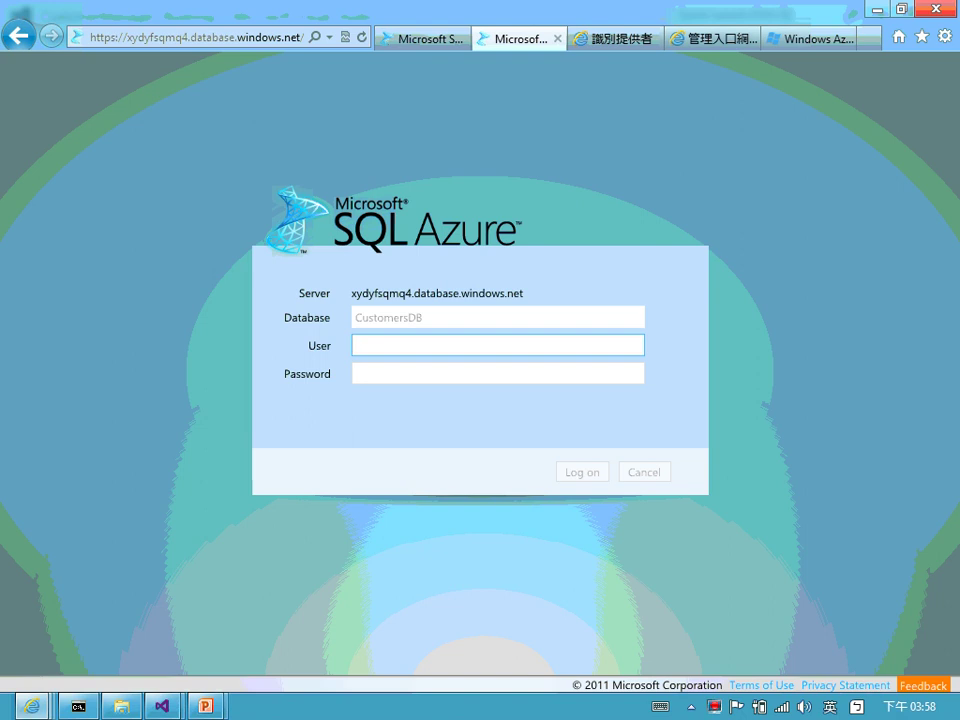
{"action": "type", "text": "demouser"}
{"action": "key", "text": "Tab"}
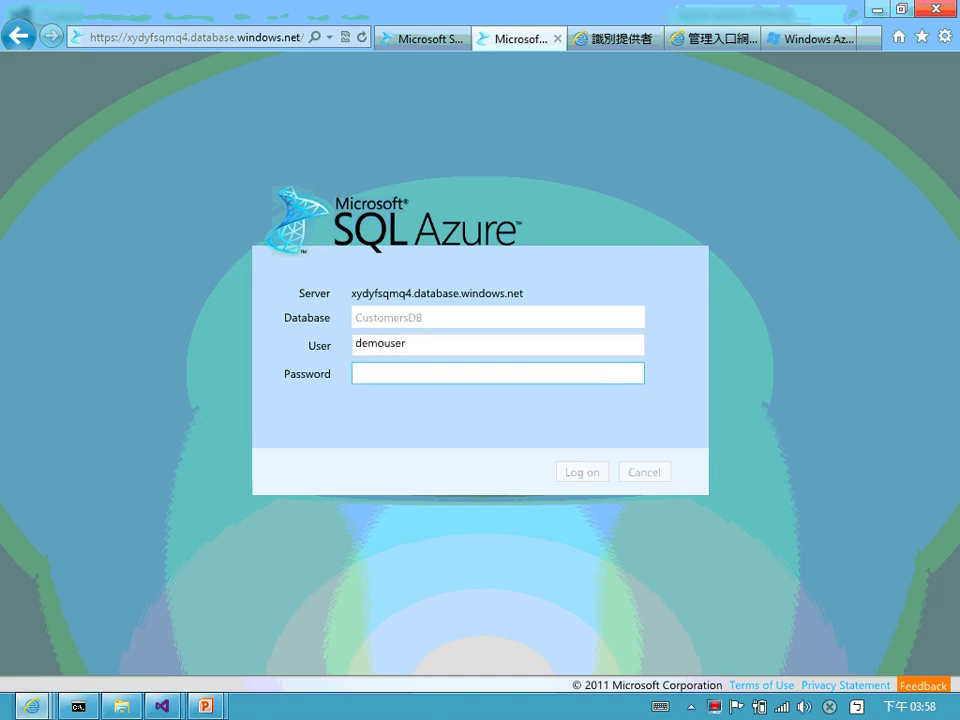
{"action": "type", "text": "Pa$$w0rd"}
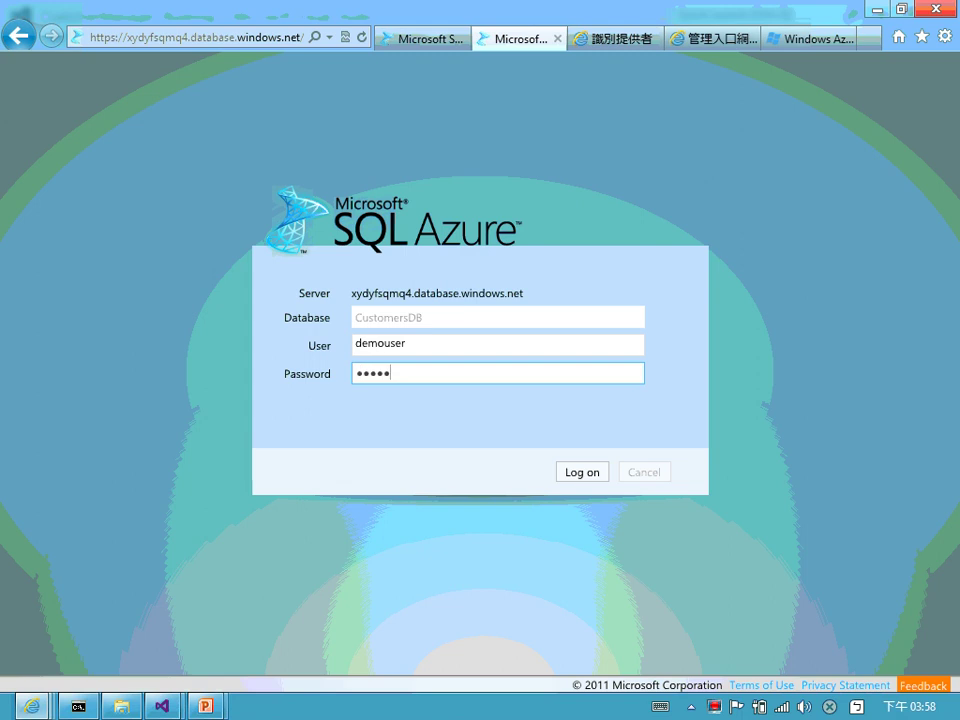
{"action": "key", "text": "Return"}
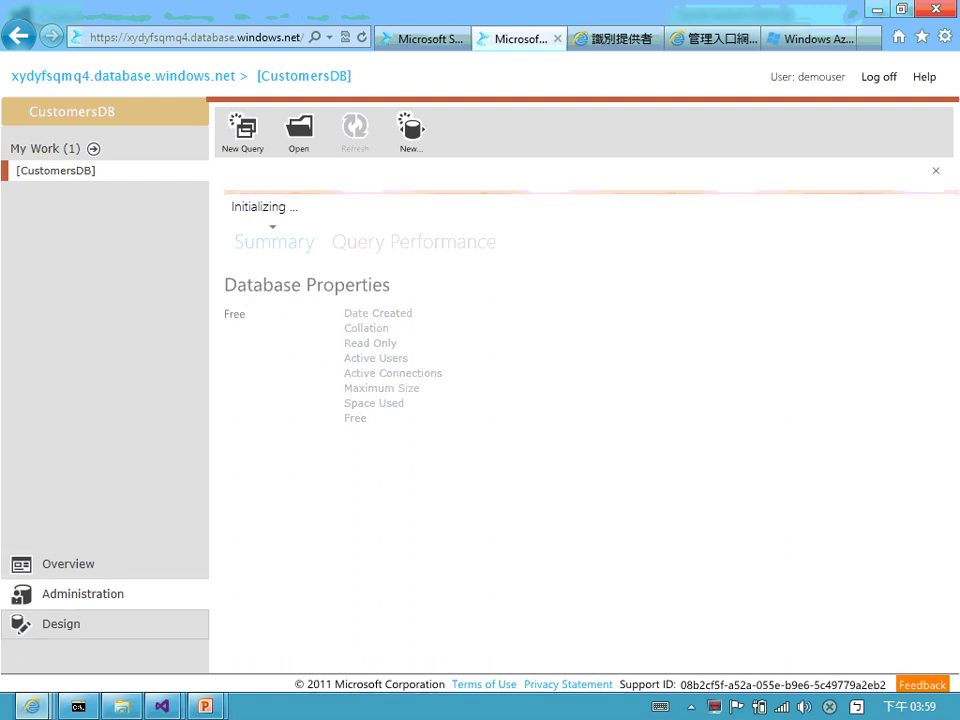
- Under Design, open the Customers table and view its stored rows on the Data tab
{"action": "left_click", "coordinate": [60, 623]}
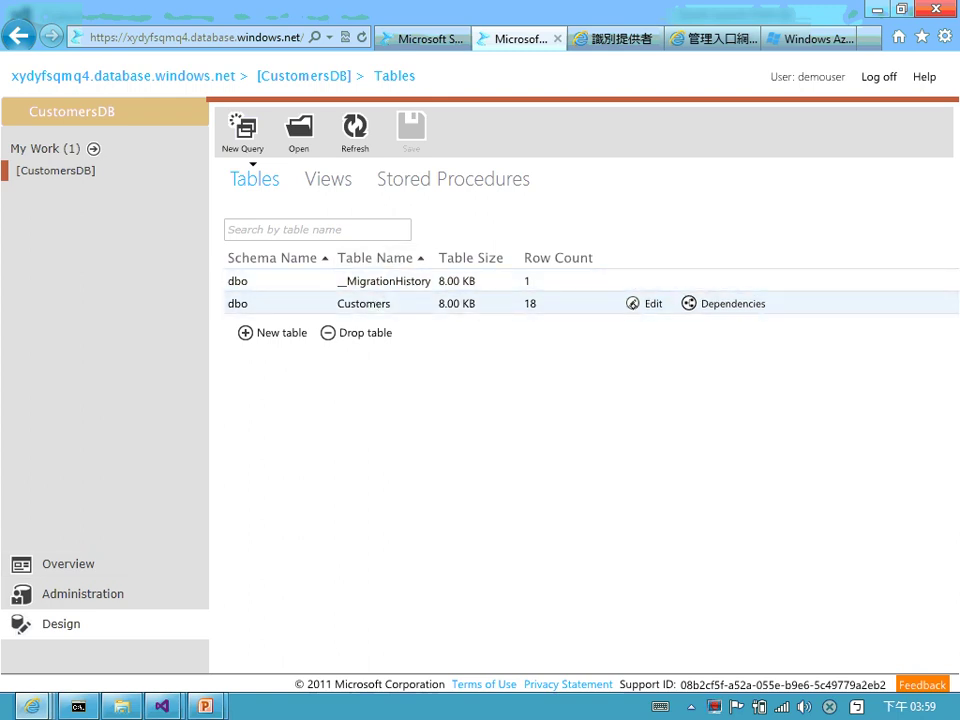
{"action": "left_click", "coordinate": [645, 303]}
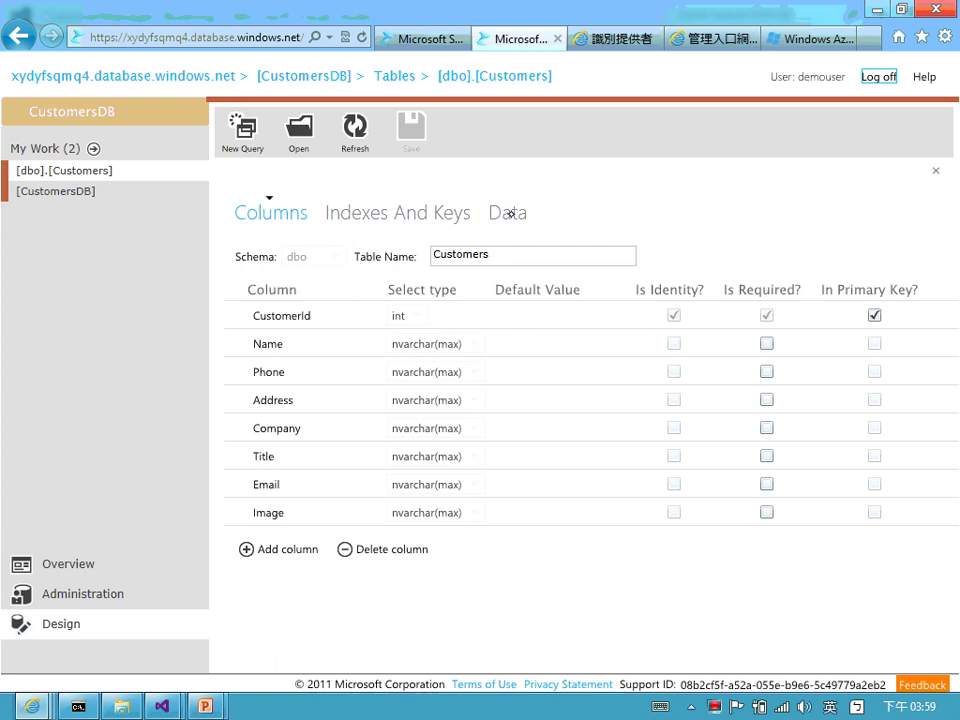
{"action": "left_click", "coordinate": [507, 215]}
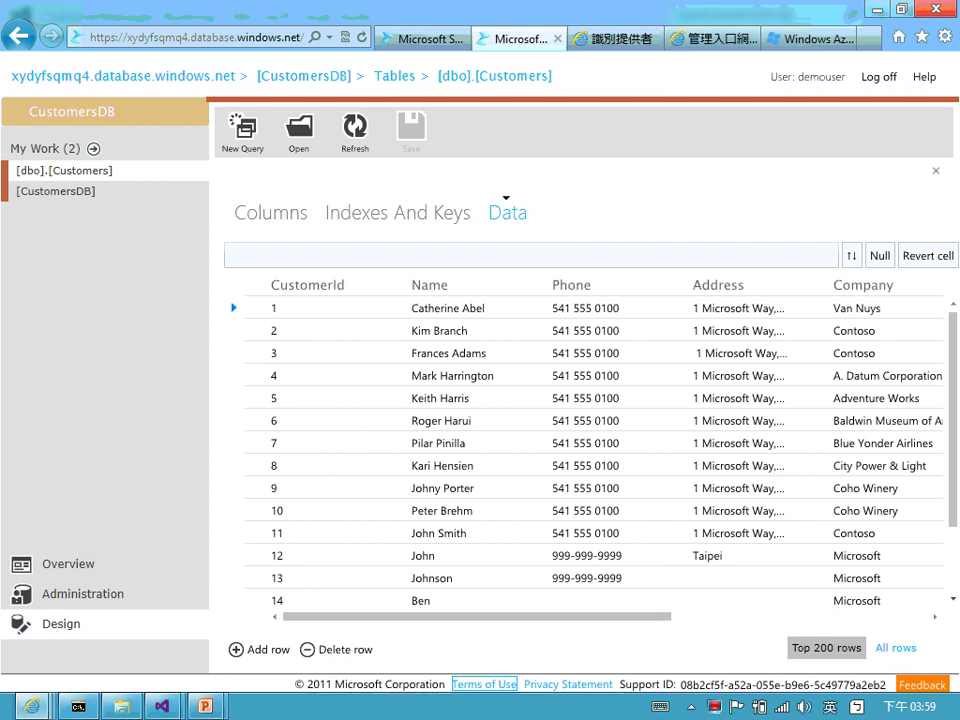
{"action": "left_click", "coordinate": [600, 466]}
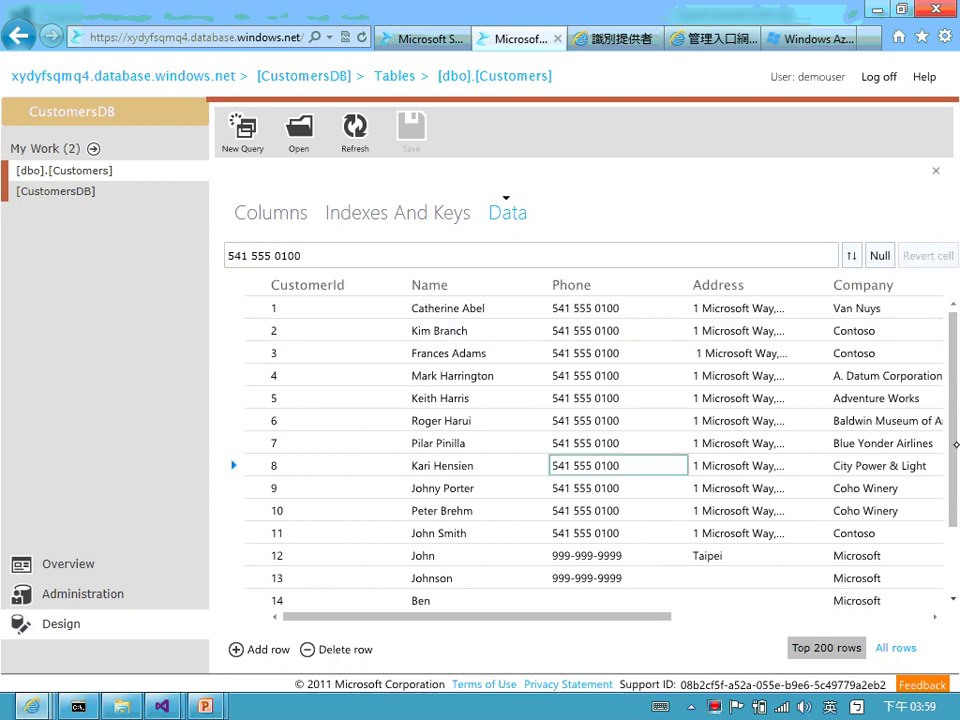
{"action": "scroll", "coordinate": [877, 490], "scroll_direction": "down", "scroll_amount": 2}
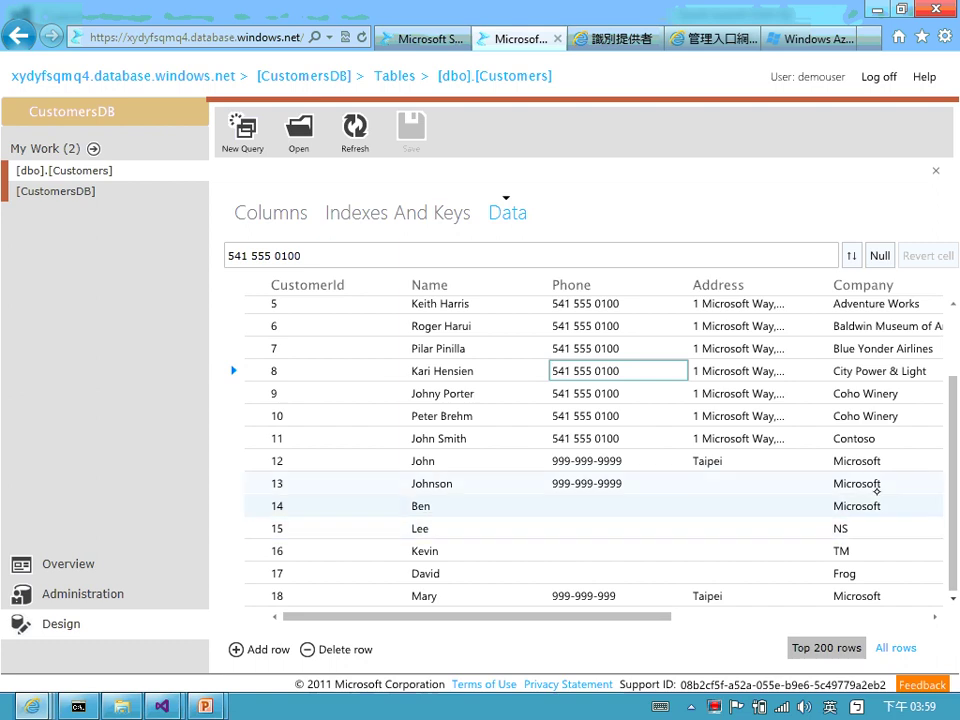
{"action": "left_click", "coordinate": [439, 597]}
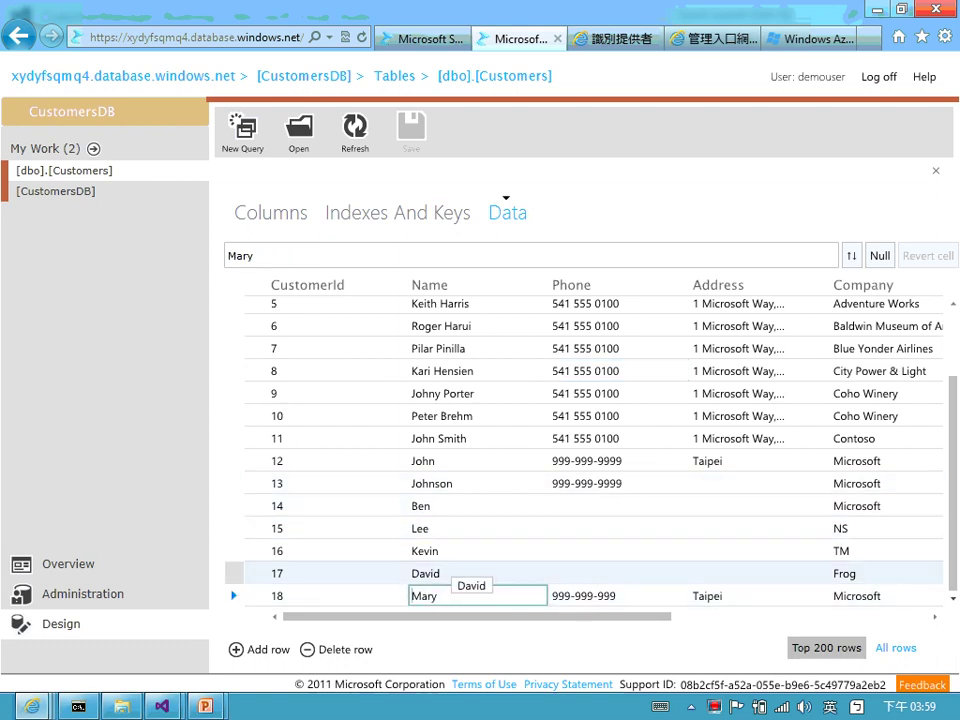
{"action": "left_click", "coordinate": [618, 550]}
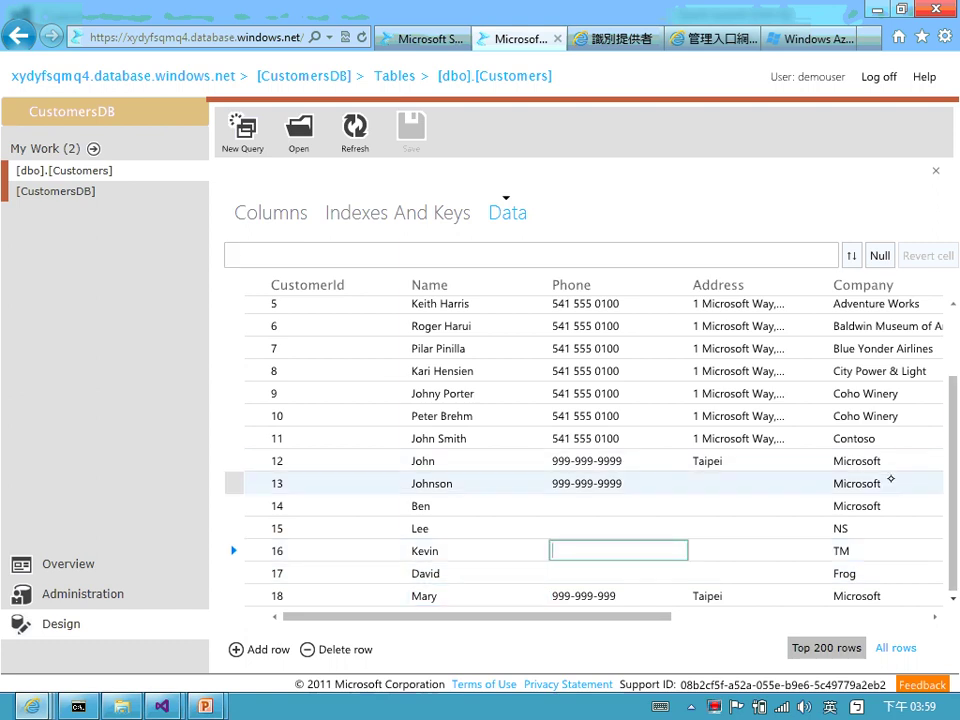
{"action": "left_click", "coordinate": [253, 596]}
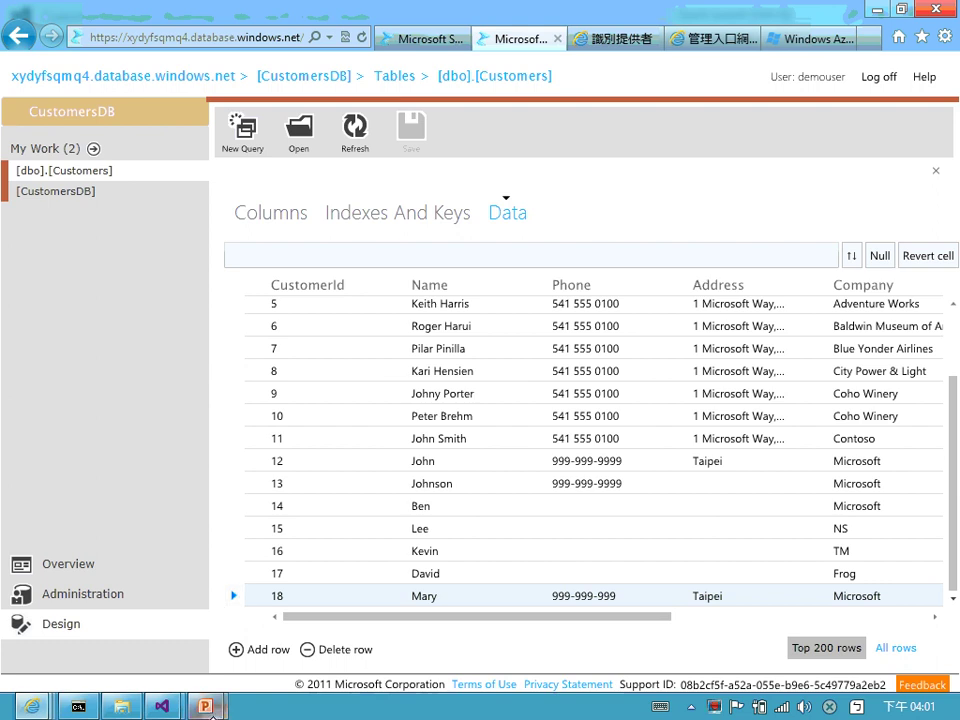
{"action": "mouse_move", "coordinate": [205, 706]}
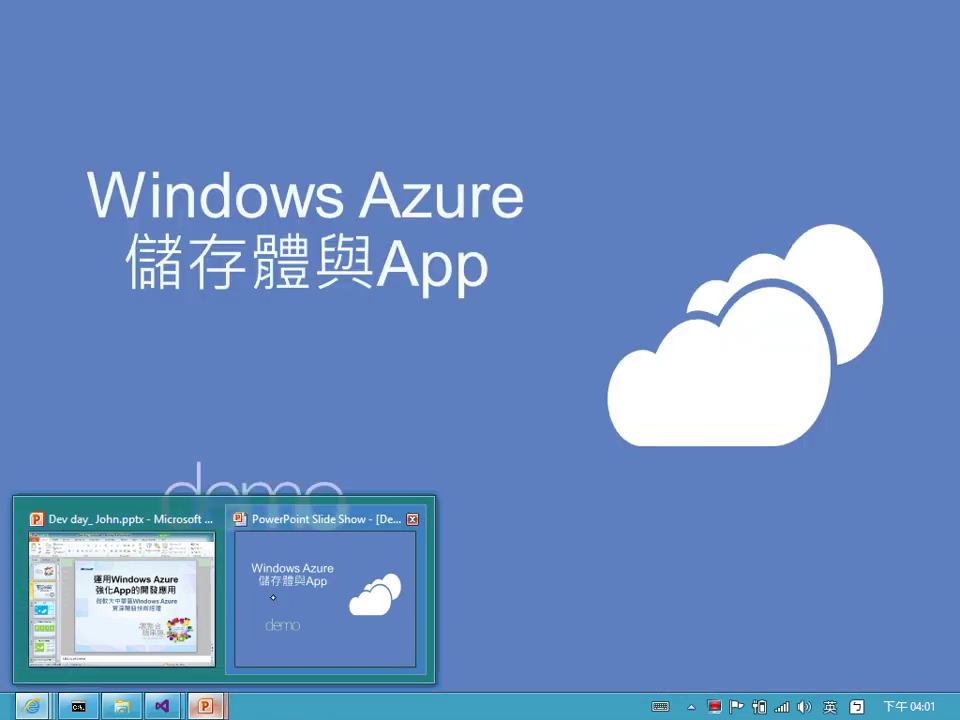
- Restore the Windows Azure demo slide show full screen and bring up its End Show menu
{"action": "left_click", "coordinate": [330, 583]}
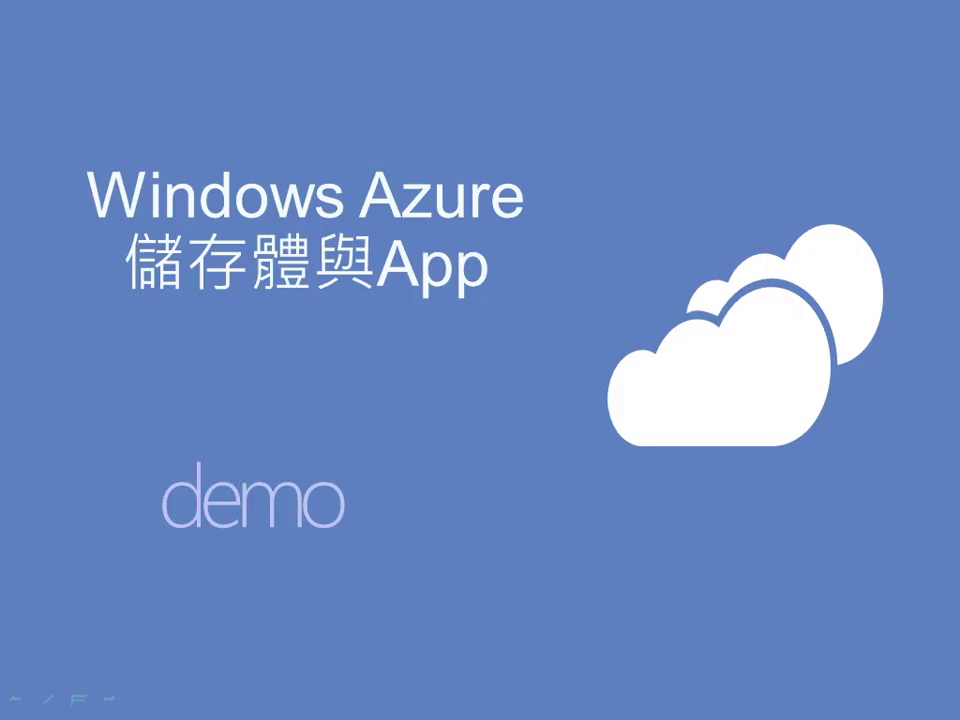
{"action": "right_click", "coordinate": [718, 526]}
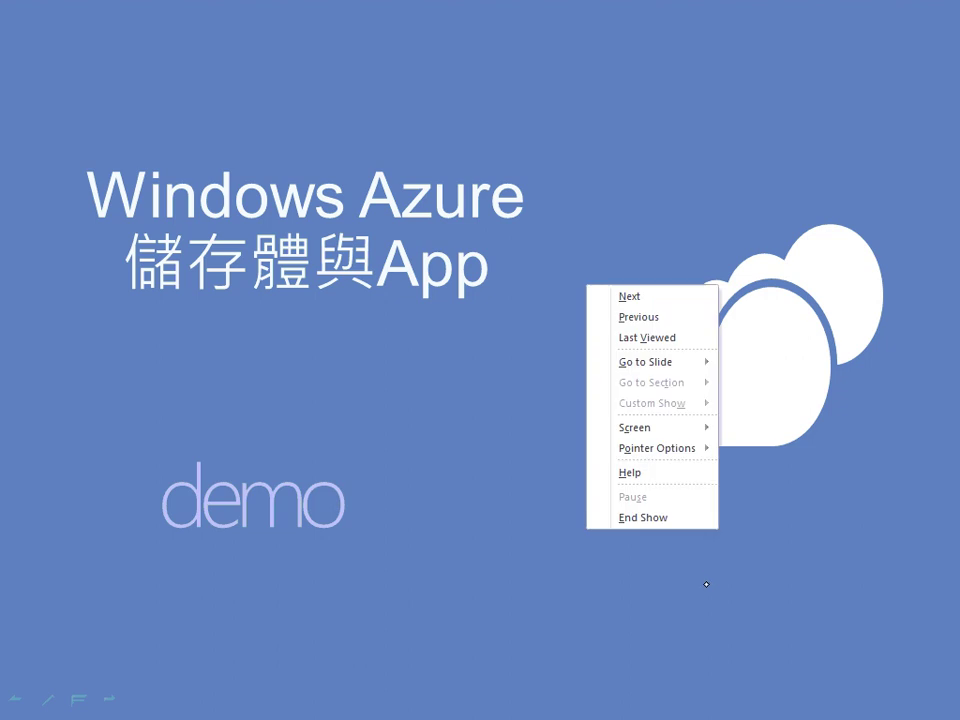